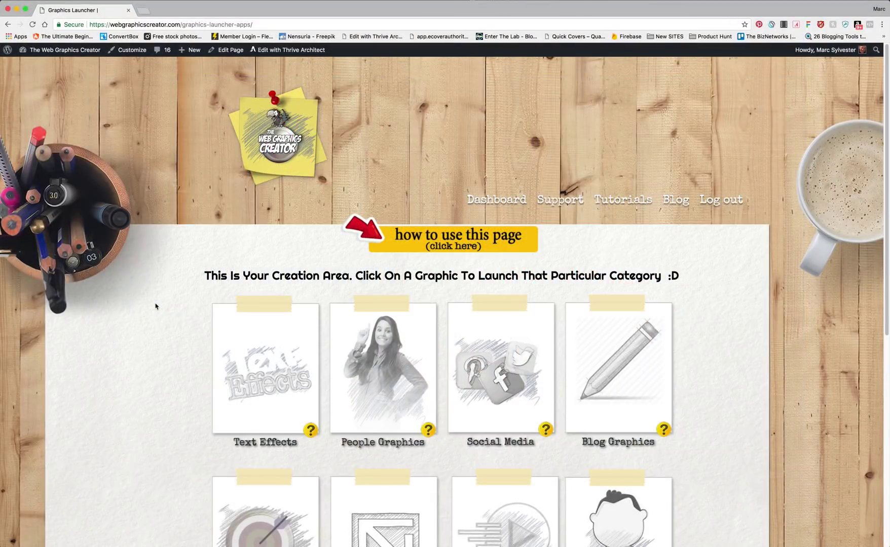
Step: Open the Social Media creator and scroll its Pinterest Size (735 x 1200) templates to the strawberry design
scroll(156, 306, "down", 5)
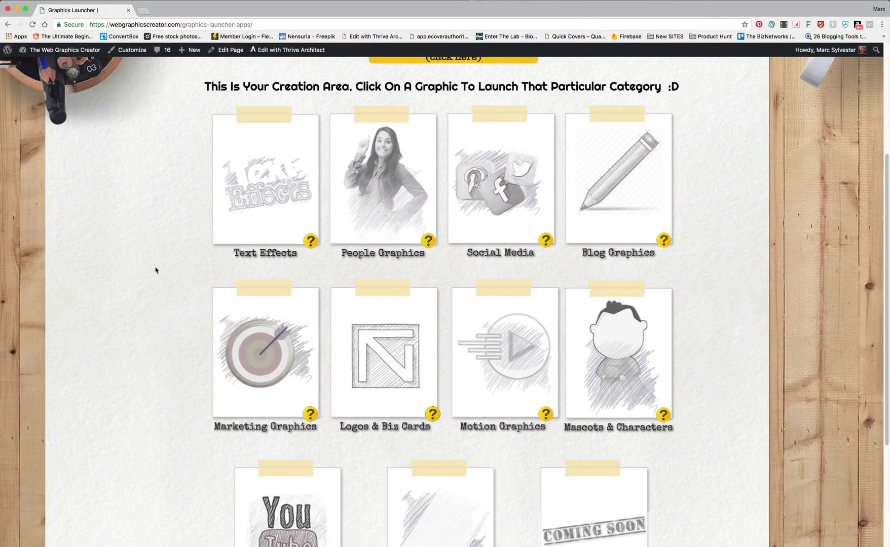
left_click(482, 201)
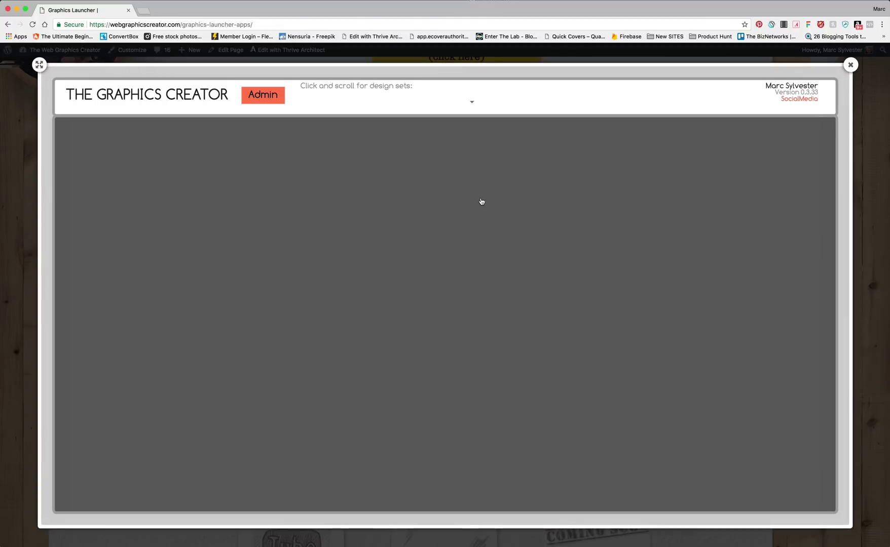
scroll(479, 205, "down", 4)
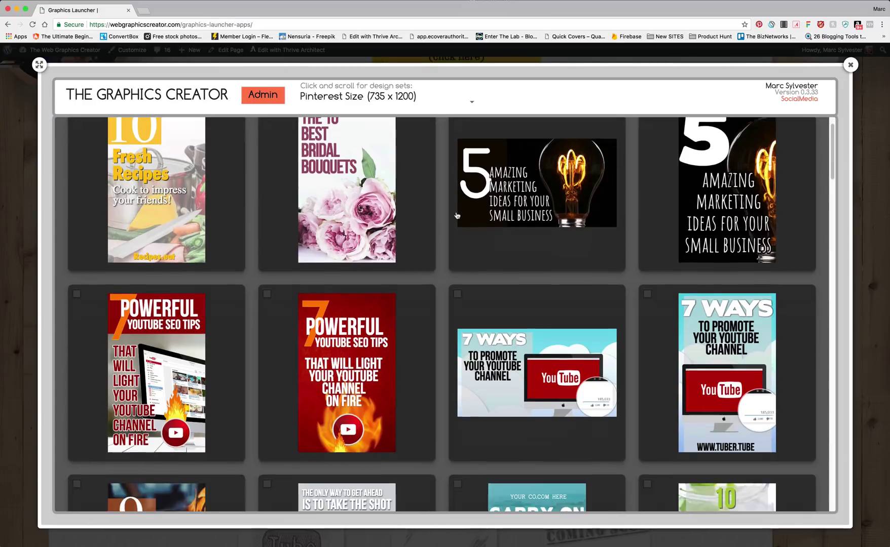
scroll(457, 215, "down", 8)
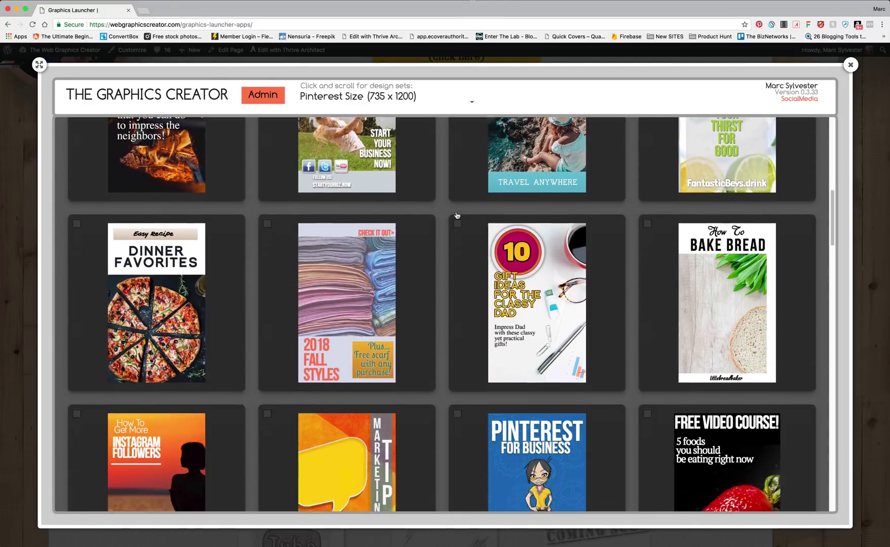
scroll(456, 215, "down", 5)
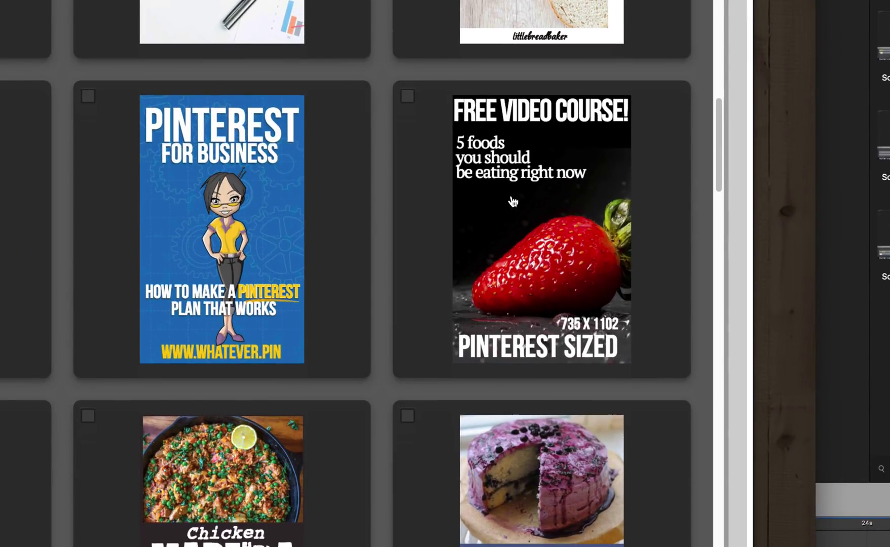
Step: In the strawberry template, change the headline to 'NEW TRAVEL TIPS!' and delete the strawberry photo
left_click(529, 199)
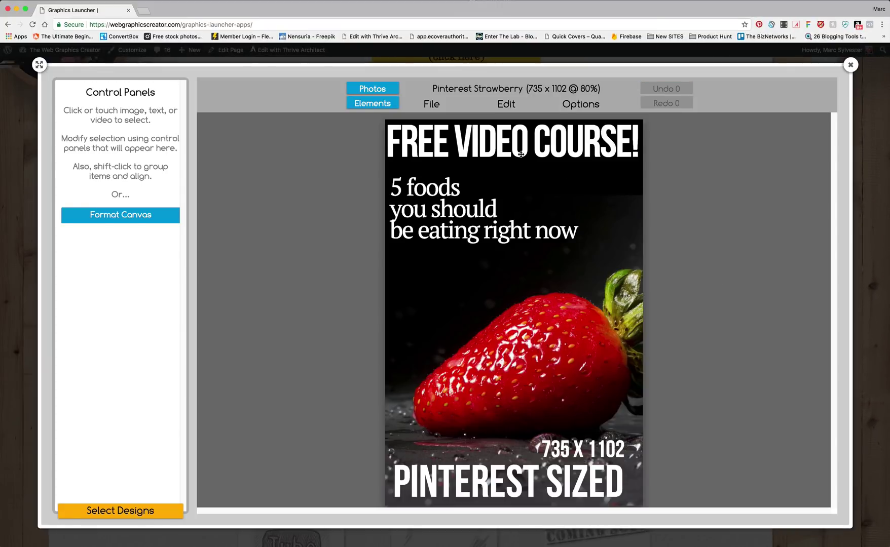
left_click_drag(520, 154, 628, 171)
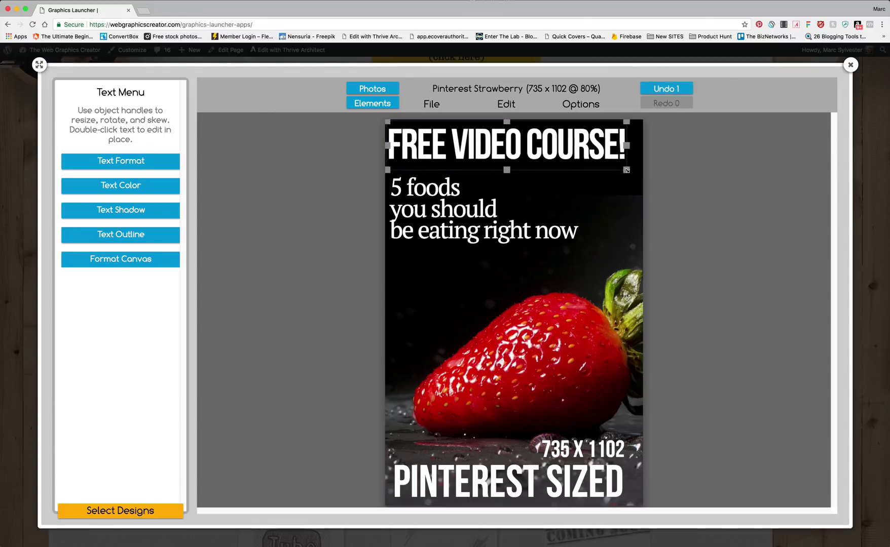
mouse_move(567, 153)
left_mouse_down()
mouse_move(577, 157)
mouse_move(556, 149)
left_mouse_up()
double_click(556, 149)
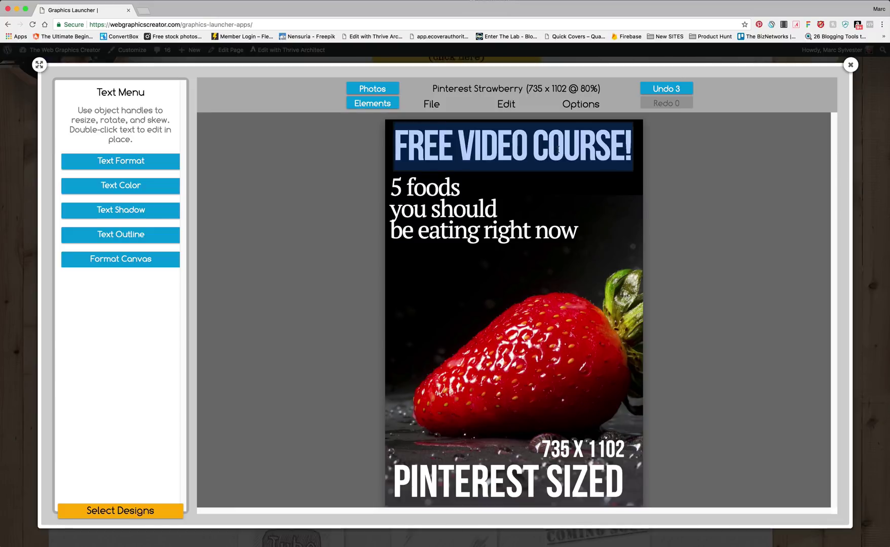
key("BackSpace")
type("NEW TRAVEL TIPS!")
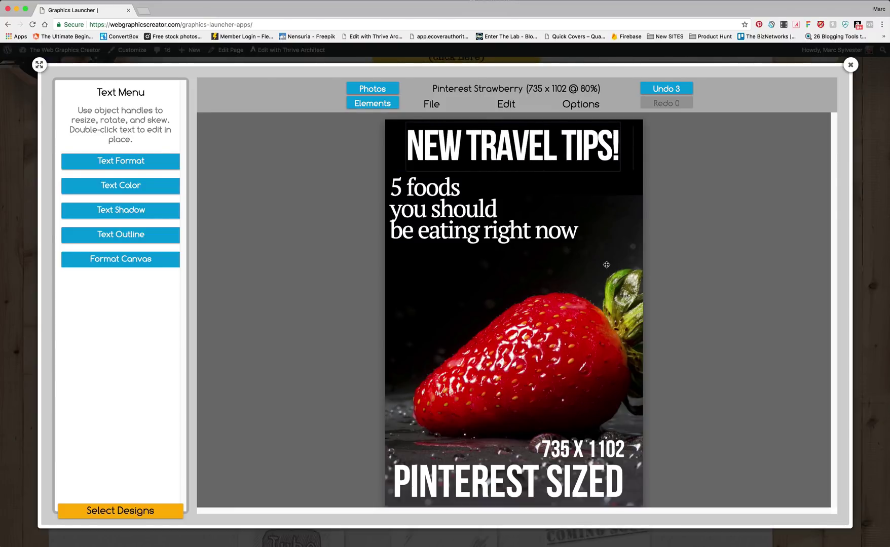
mouse_move(520, 335)
left_mouse_down()
mouse_move(511, 325)
mouse_move(526, 321)
left_mouse_up()
key("Delete")
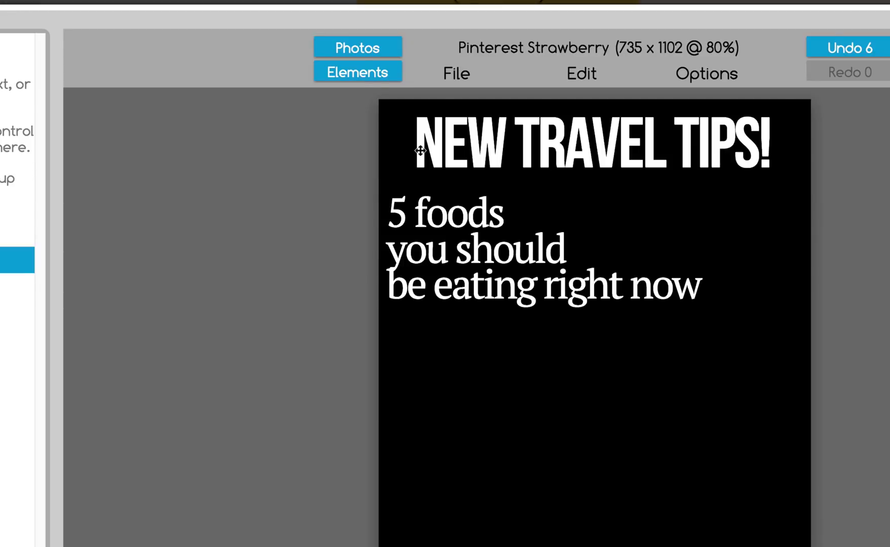
Step: Search the stock photos for 'tra' and drag the pier sunset photo onto the design
left_click(357, 49)
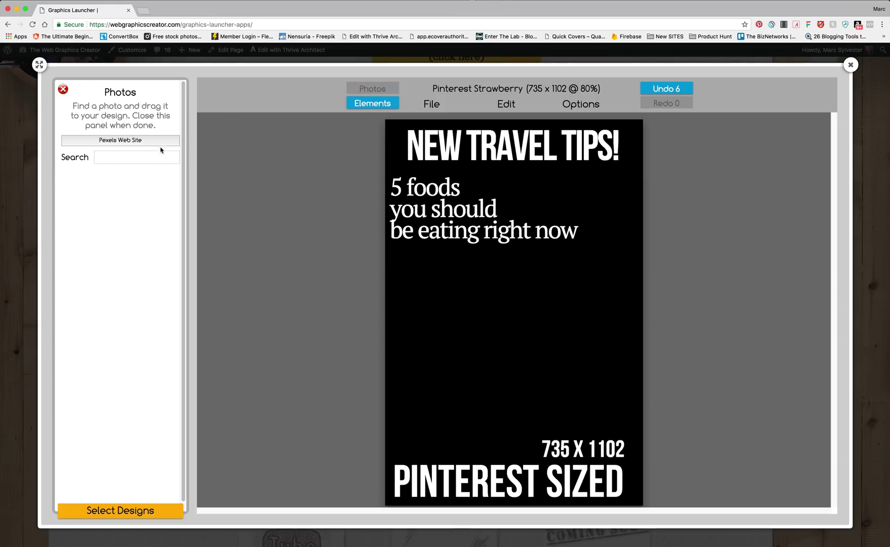
left_click(146, 158)
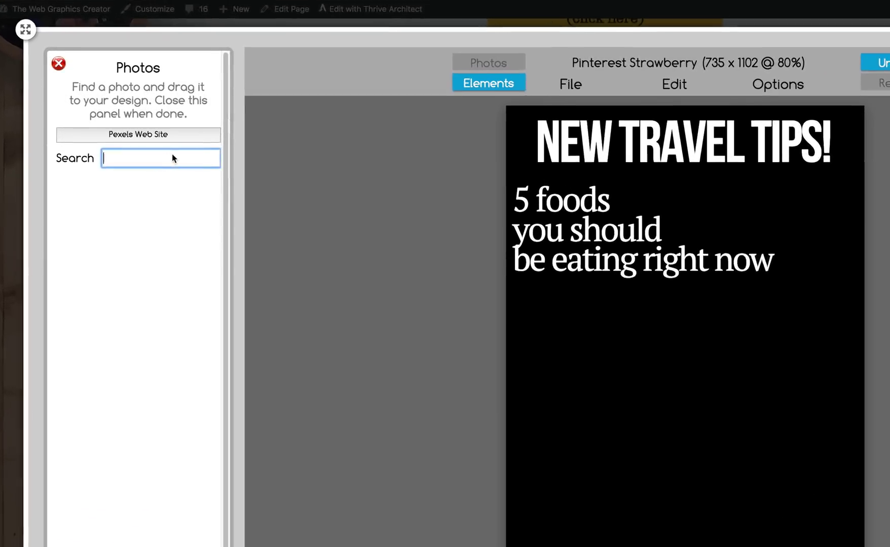
type("travel")
key("Return")
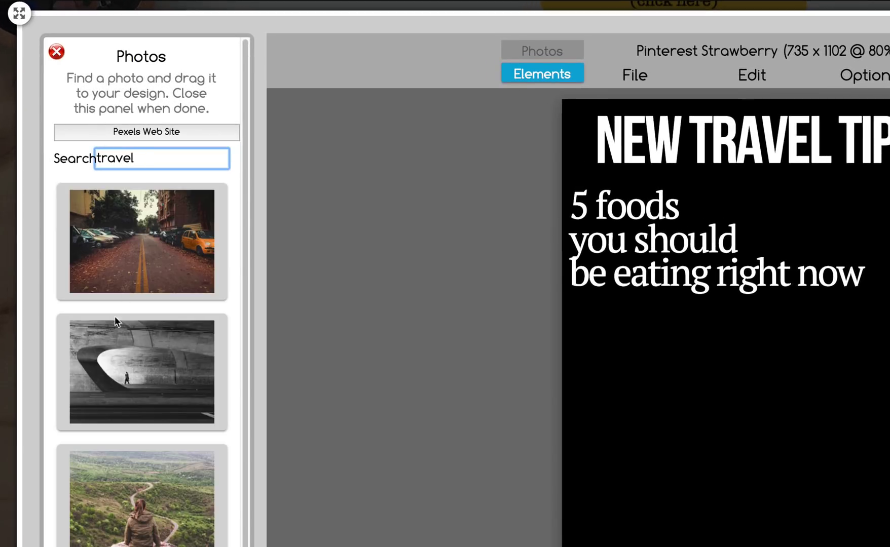
scroll(114, 325, "down", 15)
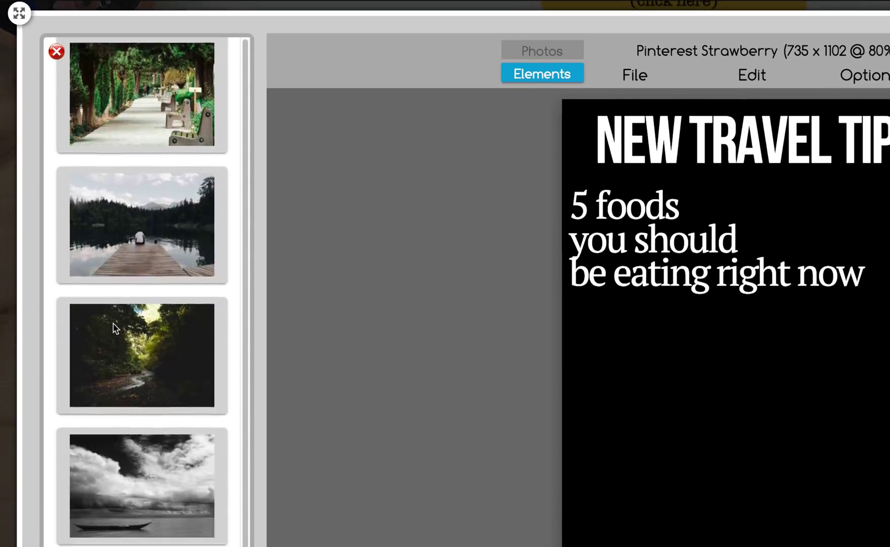
scroll(115, 327, "down", 15)
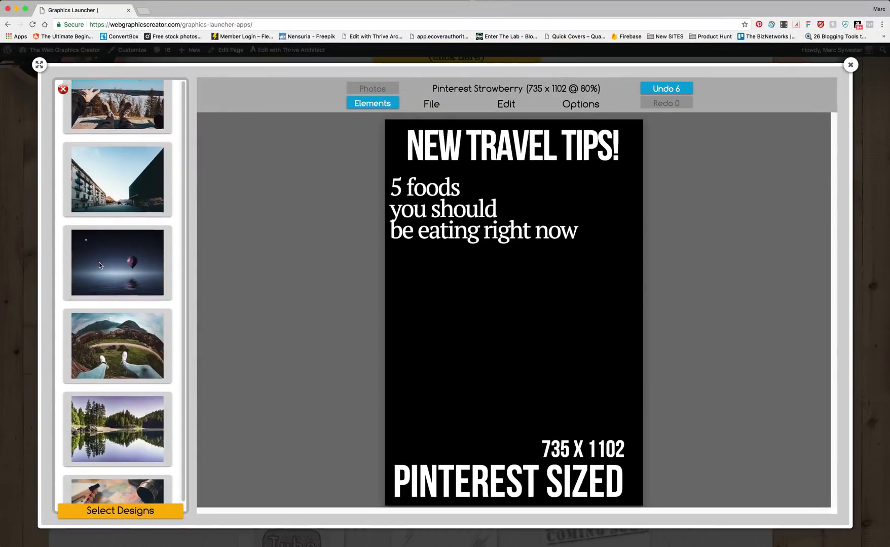
scroll(99, 262, "down", 5)
left_click_drag(119, 201, 430, 220)
Step: Enlarge the pier photo to cover the canvas and send it behind the text
left_click_drag(540, 297, 700, 507)
left_click_drag(568, 316, 530, 306)
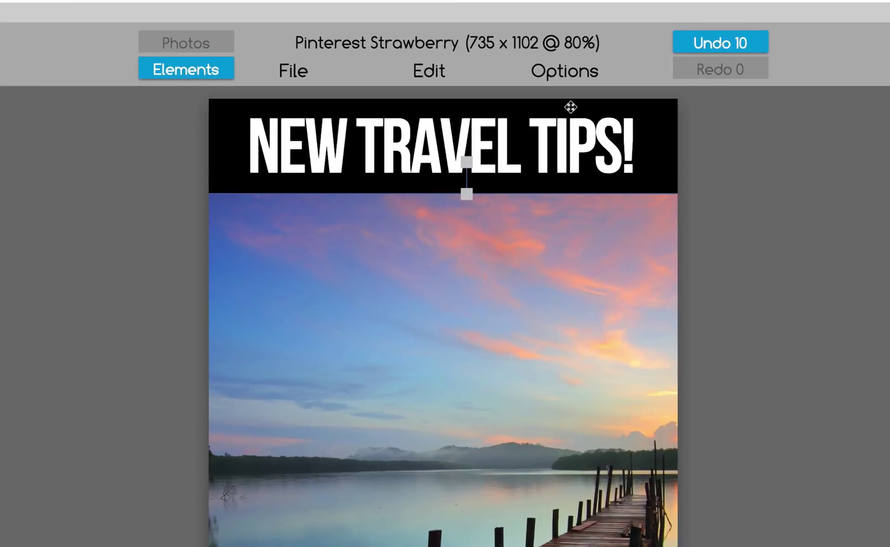
left_click(571, 81)
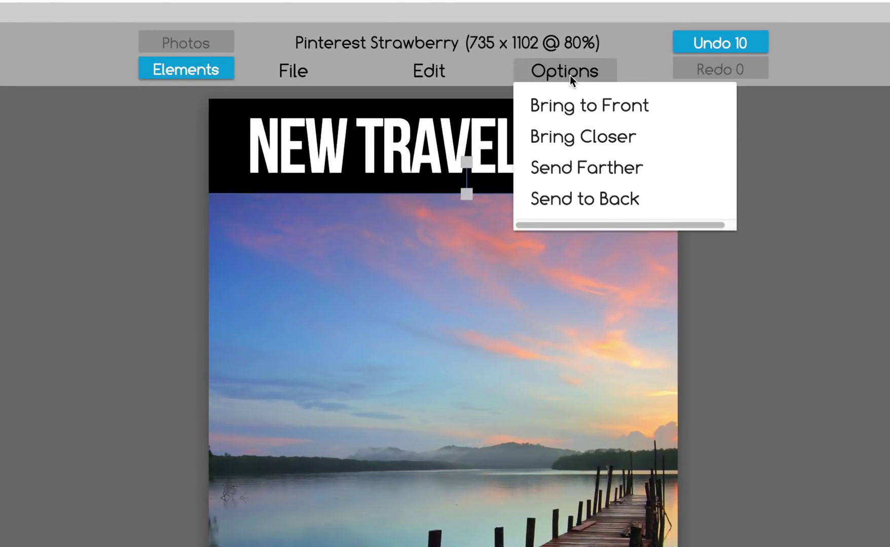
left_click(576, 205)
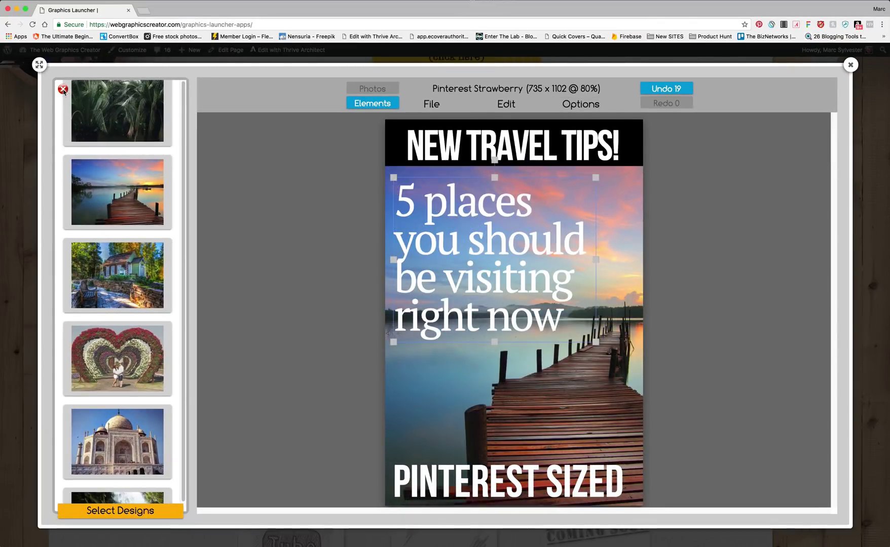
Step: Select the '5 places' body text and browse the Google fonts preview in Text Format
left_click(63, 90)
left_click(430, 208)
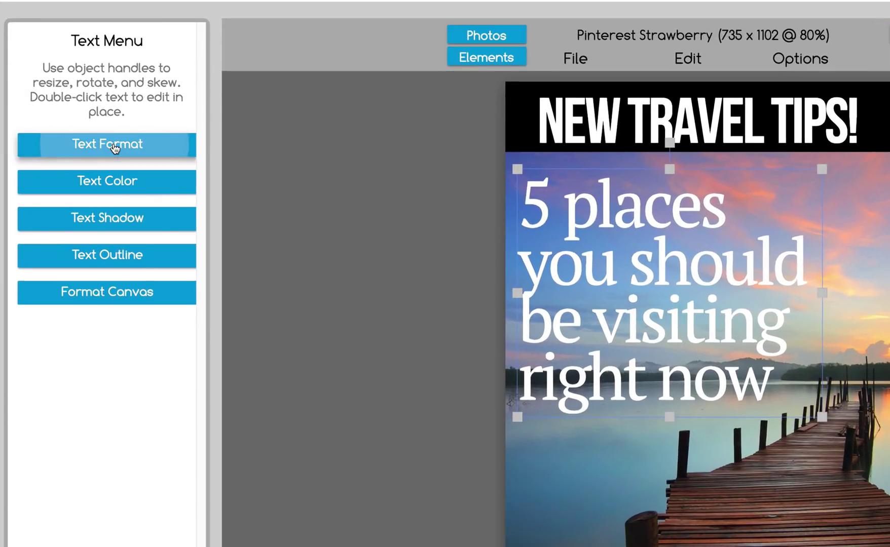
left_click(123, 161)
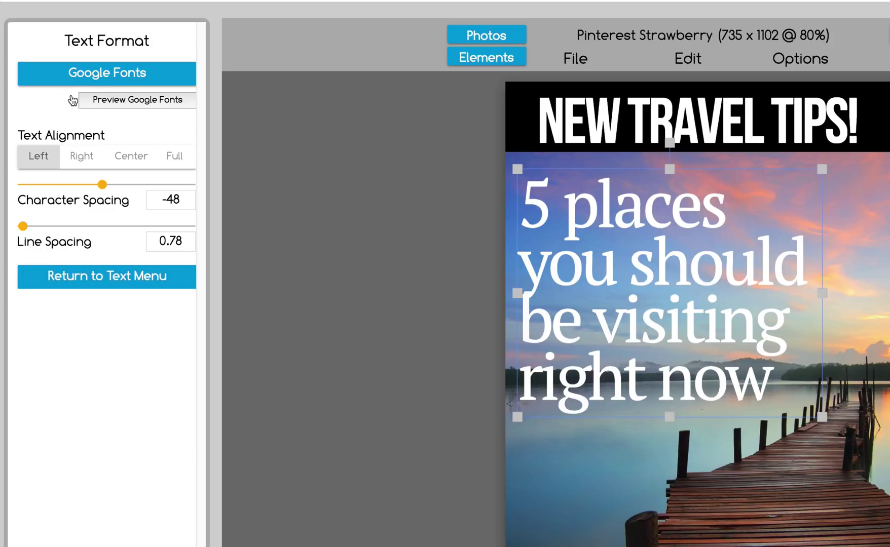
left_click(138, 100)
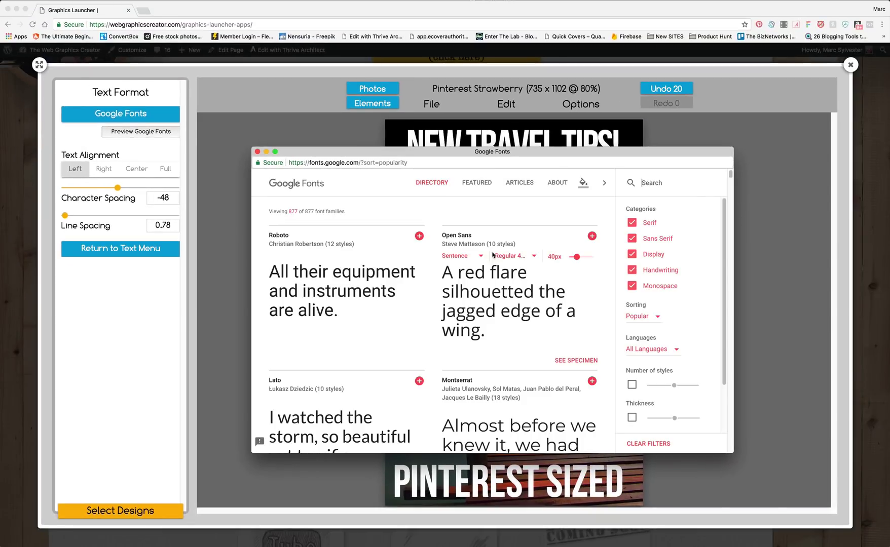
scroll(492, 255, "down", 10)
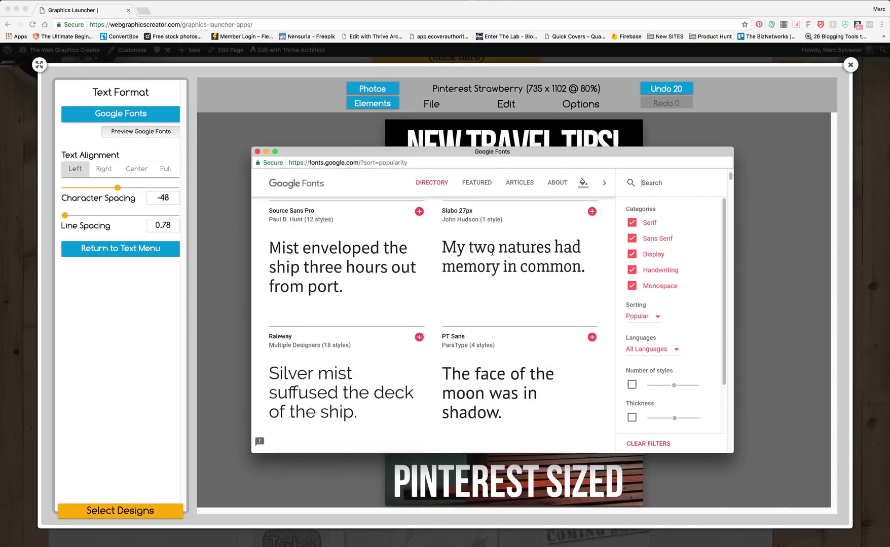
scroll(492, 252, "down", 5)
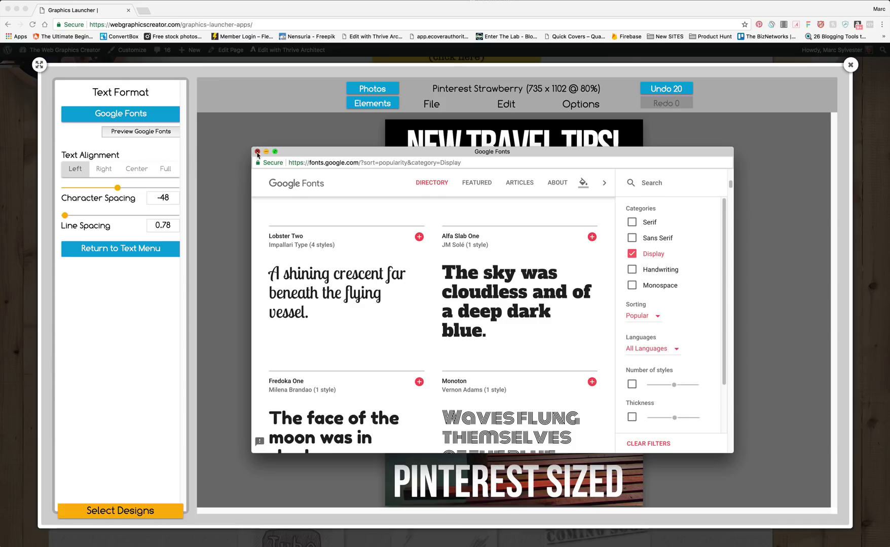
left_click(257, 152)
Step: Apply the Alfa Slab One font, found by searching 'alfa sla', to the body text
left_click(111, 118)
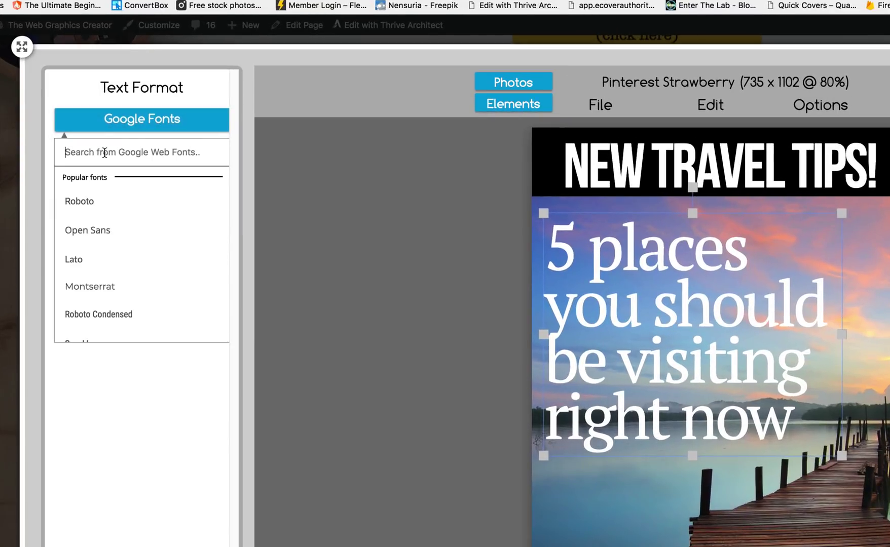
type("alfa sla")
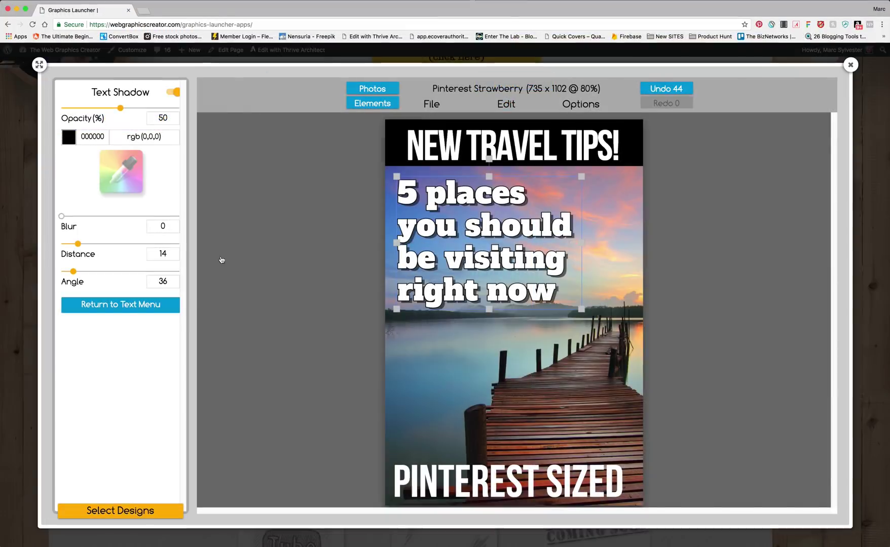
left_click(221, 259)
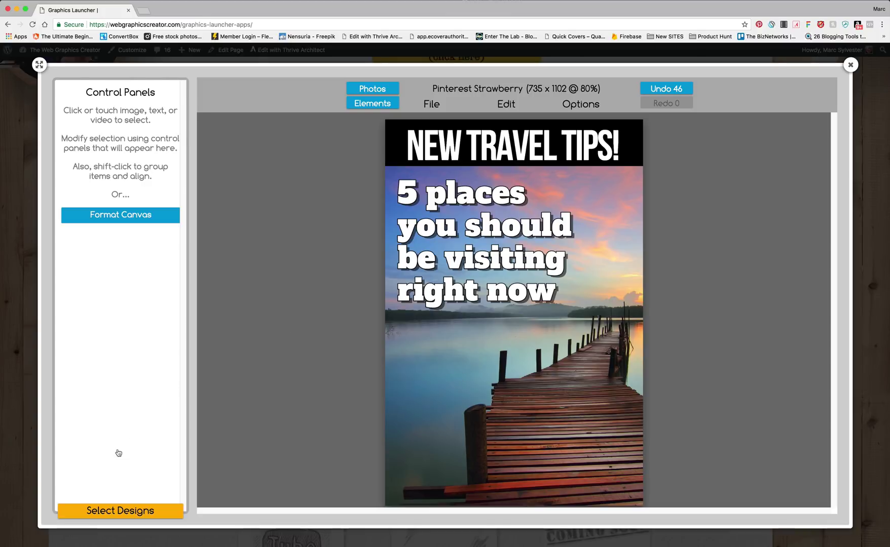
Step: Discard the travel design edits and switch the template set to Facebook Share size (940 x 788)
left_click(120, 510)
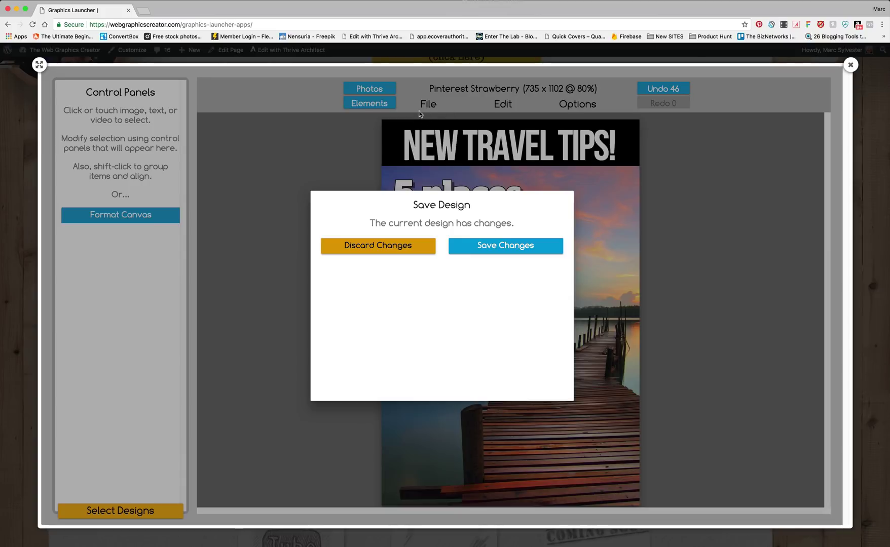
left_click(379, 249)
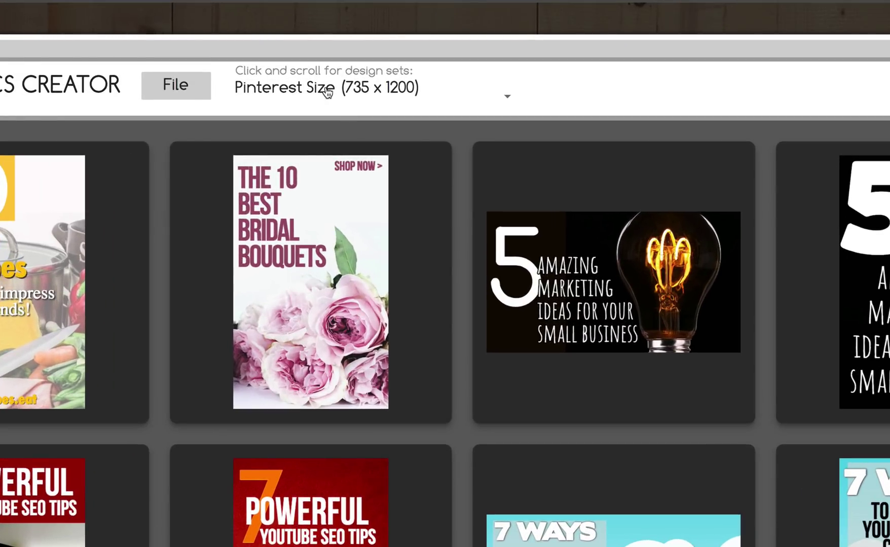
left_click(328, 93)
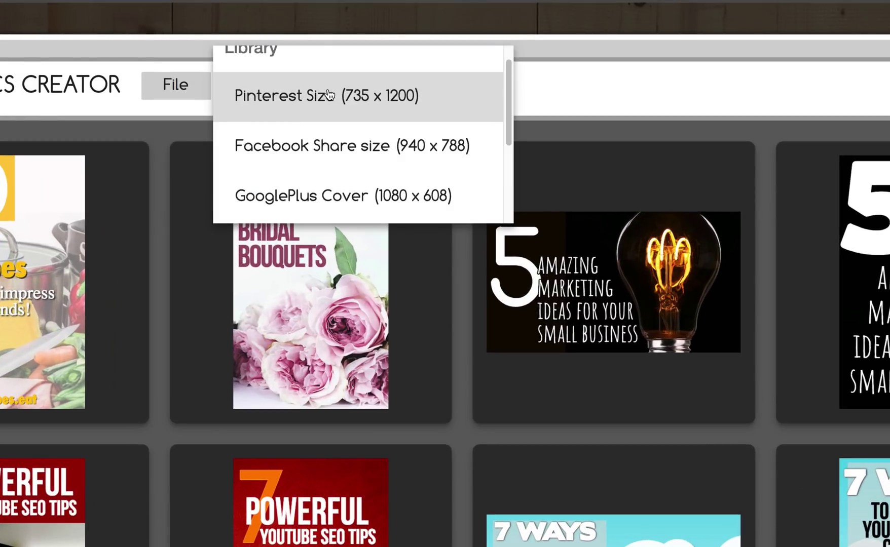
left_click(326, 152)
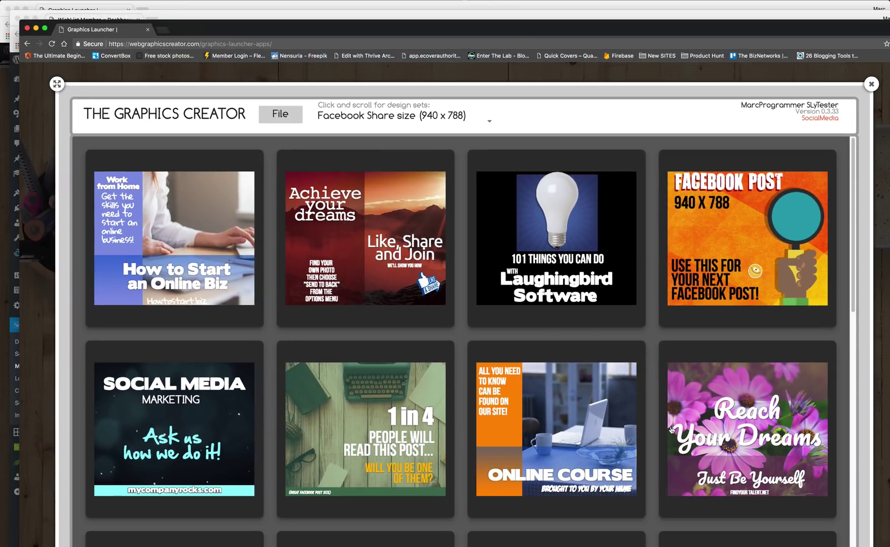
scroll(670, 430, "down", 7)
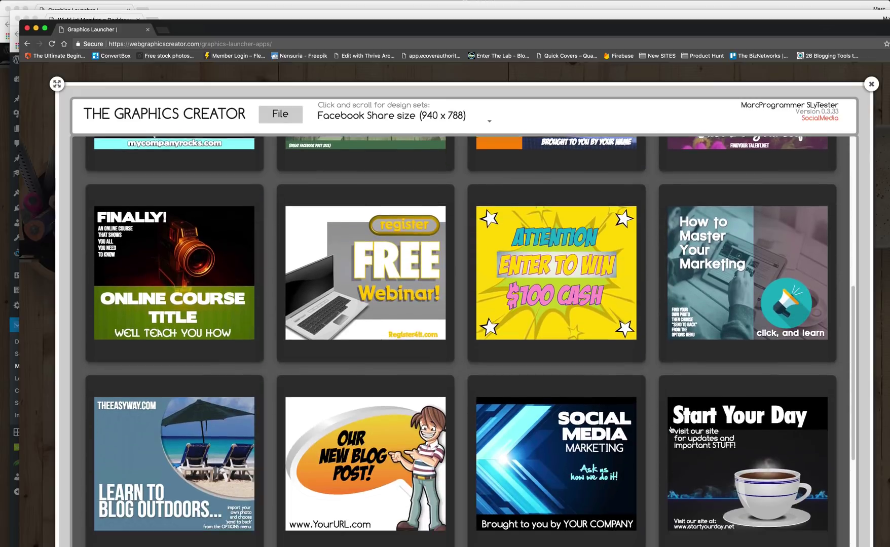
Step: In the Achieve your dreams template, retype the heading and move the Like & Share badge mid-canvas
scroll(670, 430, "down", 1)
left_click(444, 216)
left_click_drag(451, 225, 463, 219)
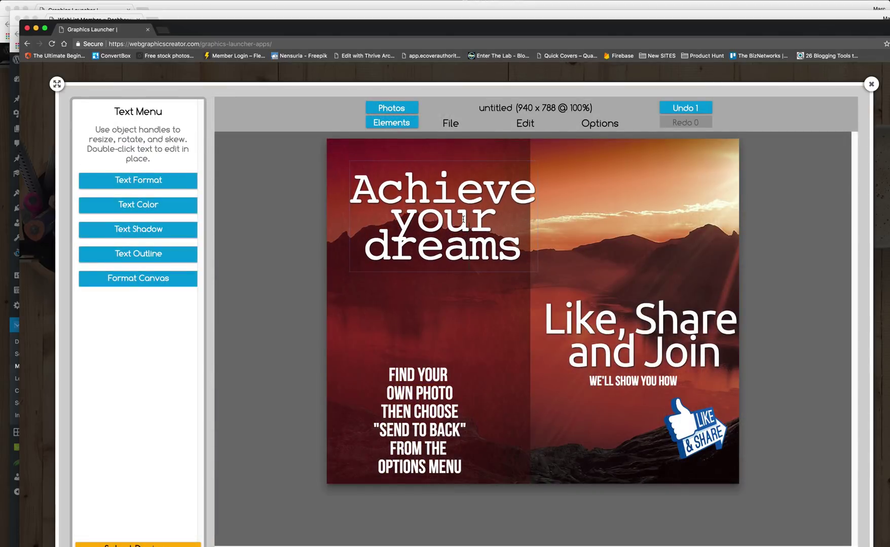
double_click(463, 219)
type("My Awesome")
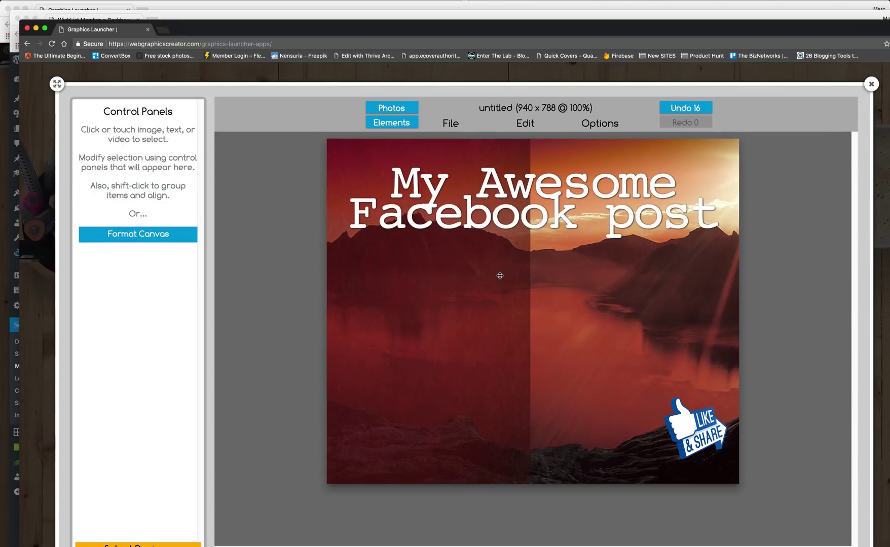
left_click_drag(707, 439, 659, 309)
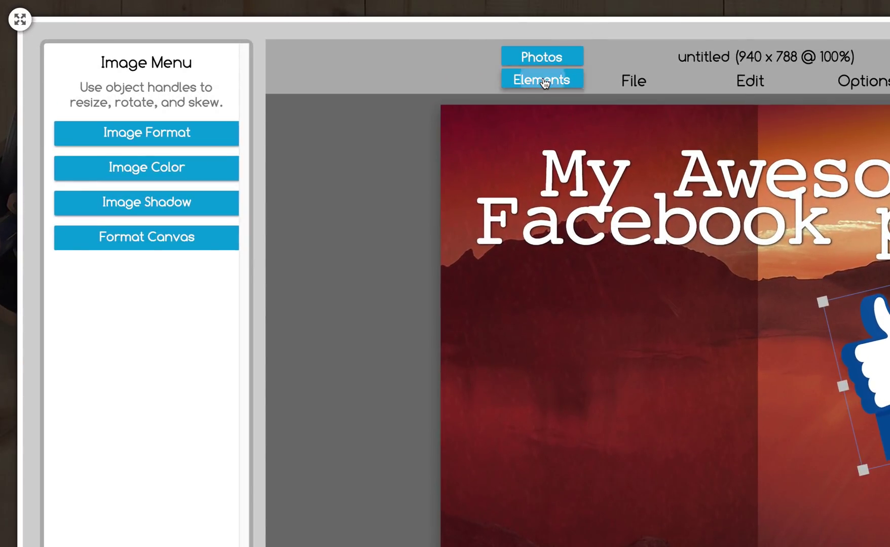
Step: Add an orange arrow from Elements > Design Elements > Arrows to the canvas and shrink it
left_click(543, 81)
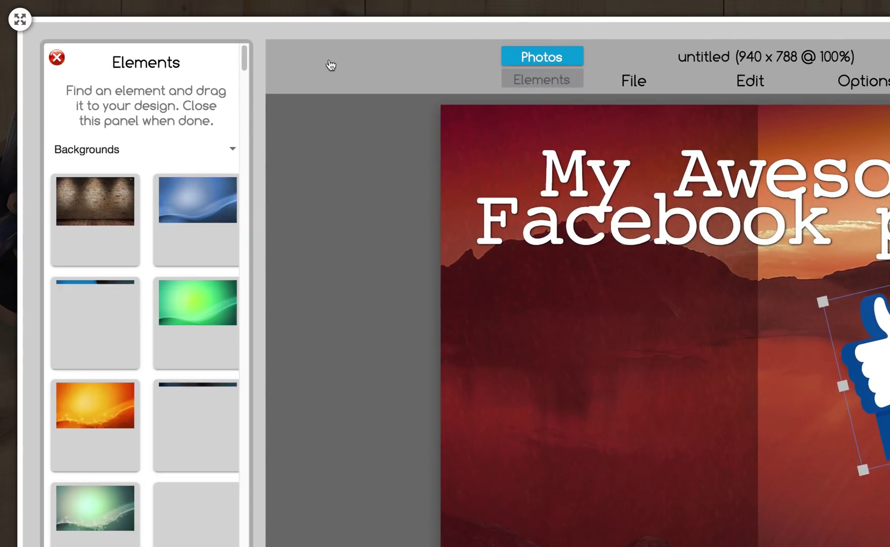
scroll(96, 304, "down", 12)
scroll(114, 311, "up", 12)
left_click(108, 156)
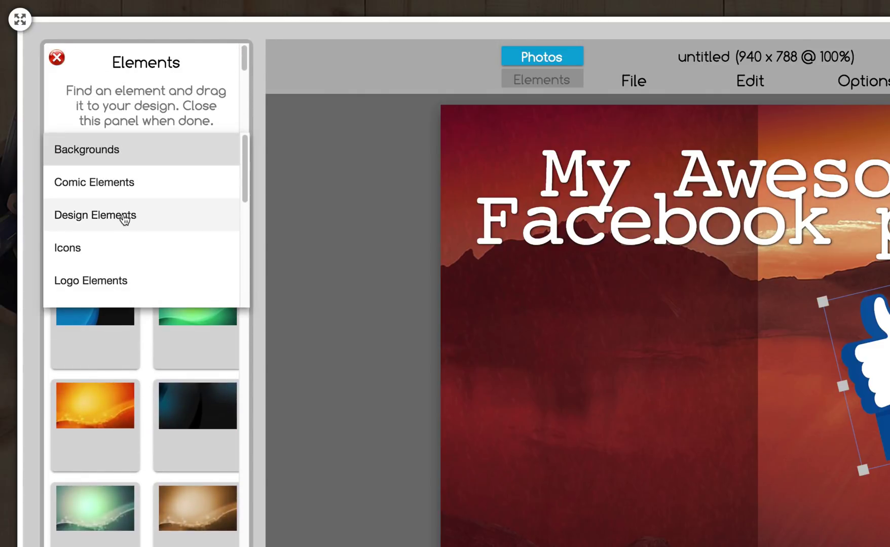
left_click(106, 218)
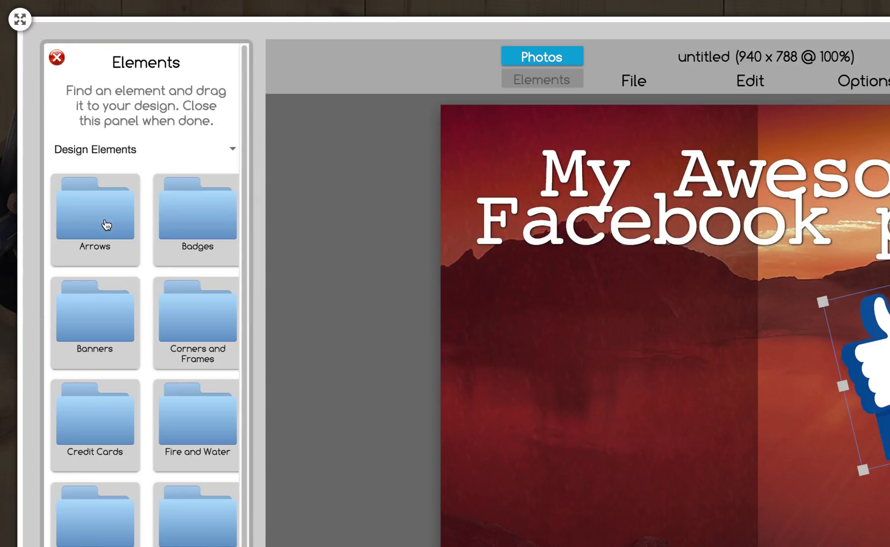
left_click(106, 225)
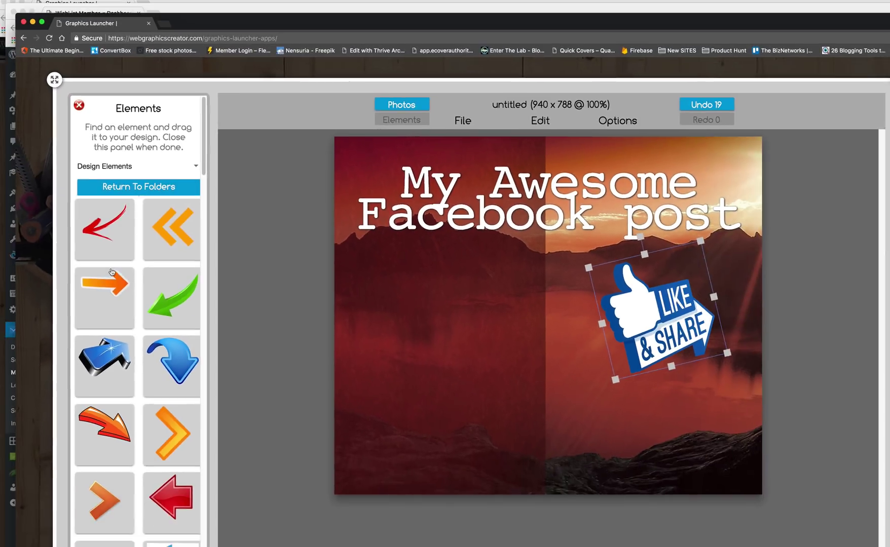
left_click_drag(111, 272, 518, 338)
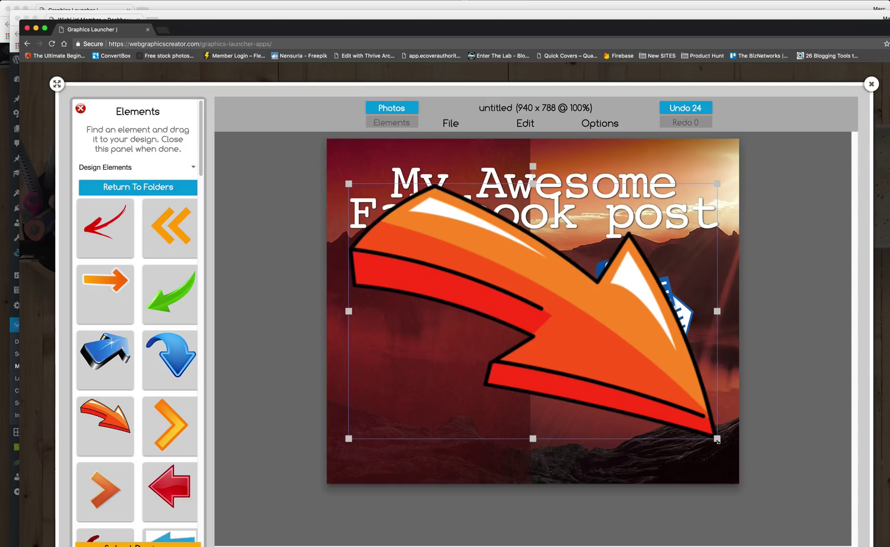
left_click_drag(716, 440, 501, 290)
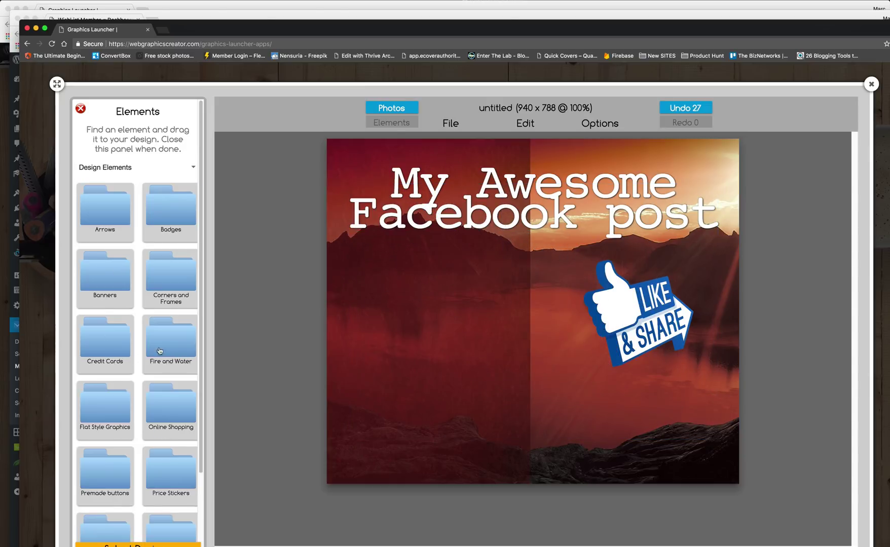
Step: Try a flames image from the Fire and Water folder along the bottom, then delete it
left_click(160, 350)
scroll(159, 355, "down", 10)
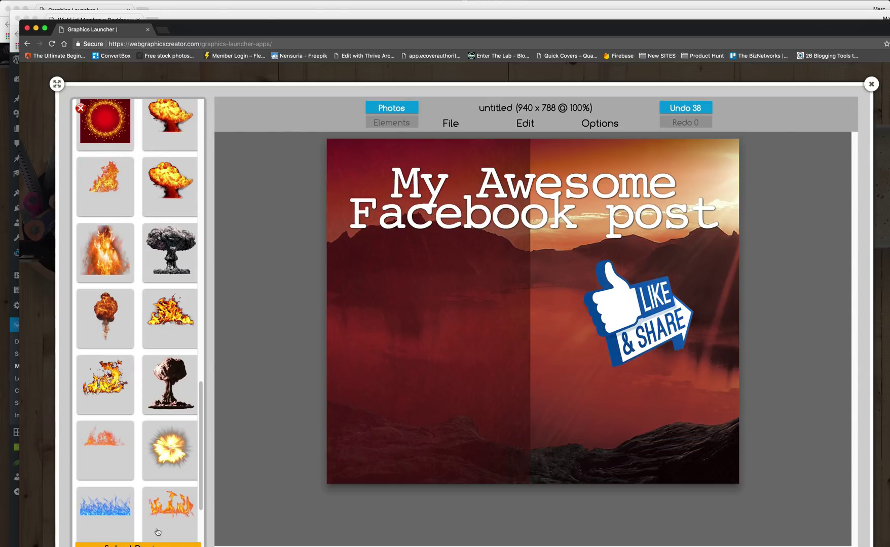
left_click_drag(172, 505, 511, 396)
left_click_drag(370, 278, 370, 354)
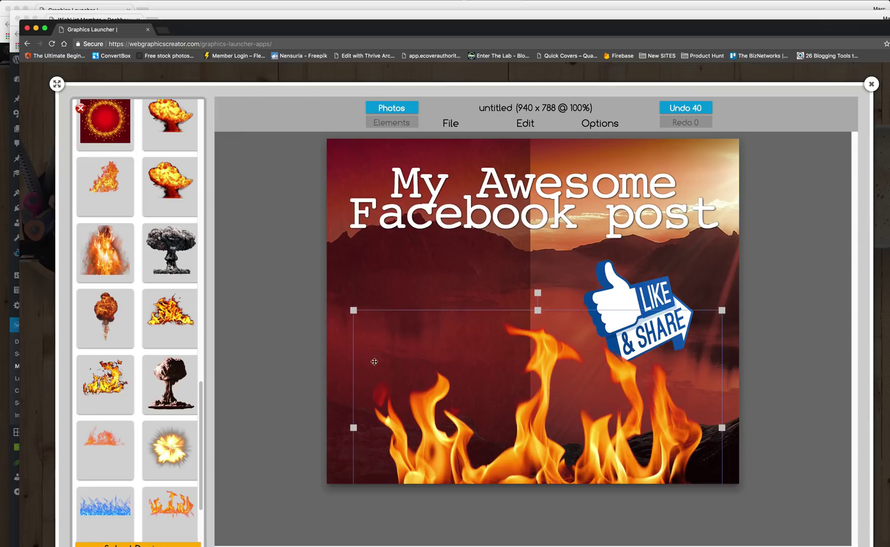
left_click_drag(356, 318, 390, 340)
left_click_drag(566, 460, 549, 457)
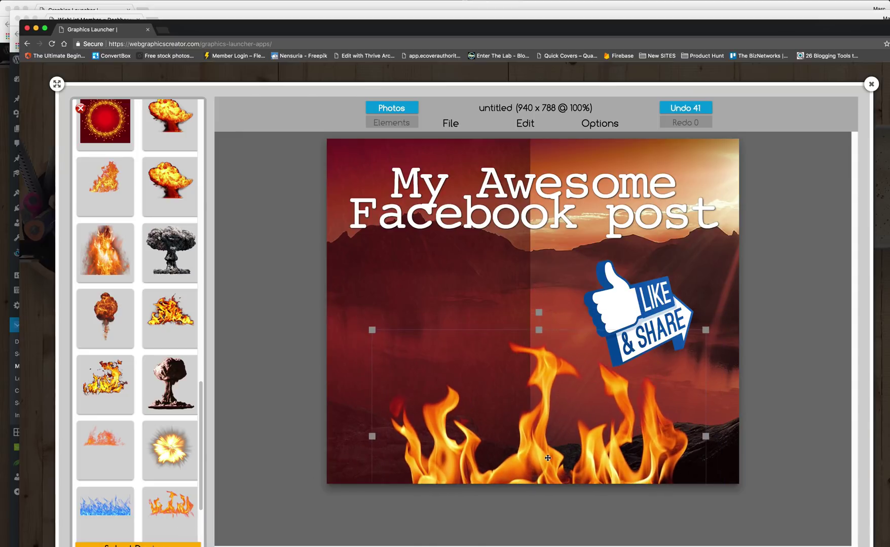
key("Delete")
Step: Add a small circular Facebook badge from Social Media Elements and delete the Like & Share badge
scroll(117, 147, "up", 10)
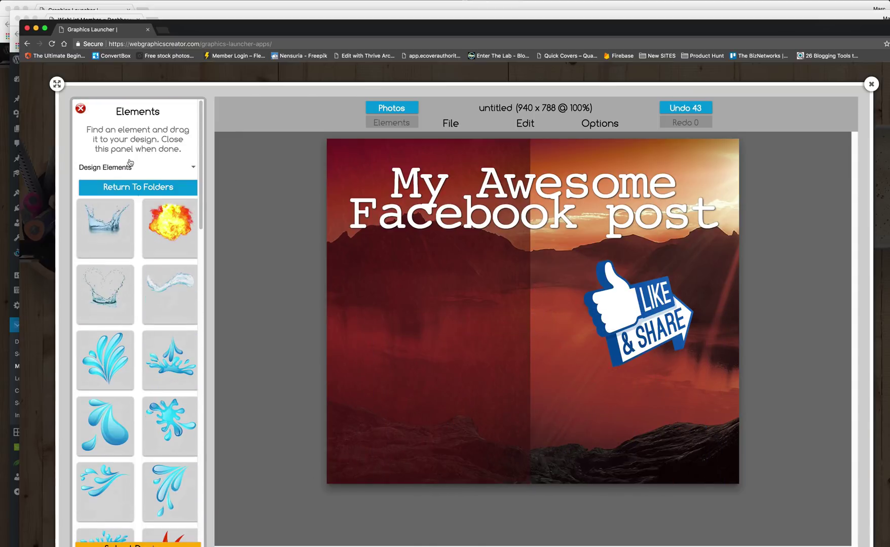
left_click(132, 189)
scroll(136, 298, "down", 2)
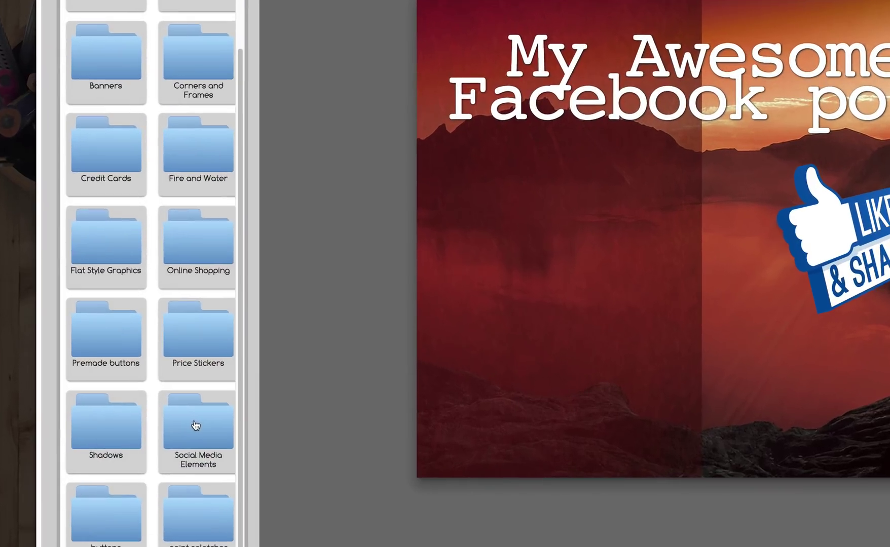
left_click(168, 445)
scroll(172, 306, "down", 8)
scroll(172, 306, "down", 1)
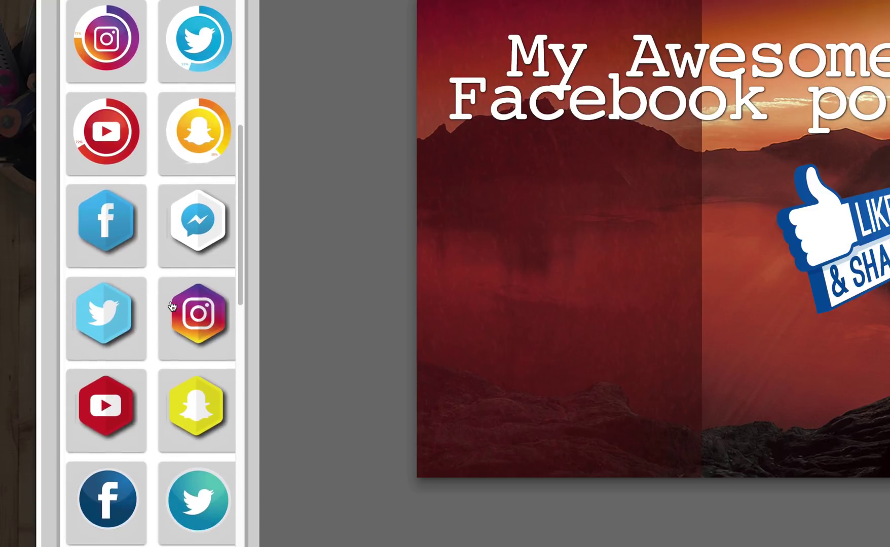
scroll(172, 306, "up", 3)
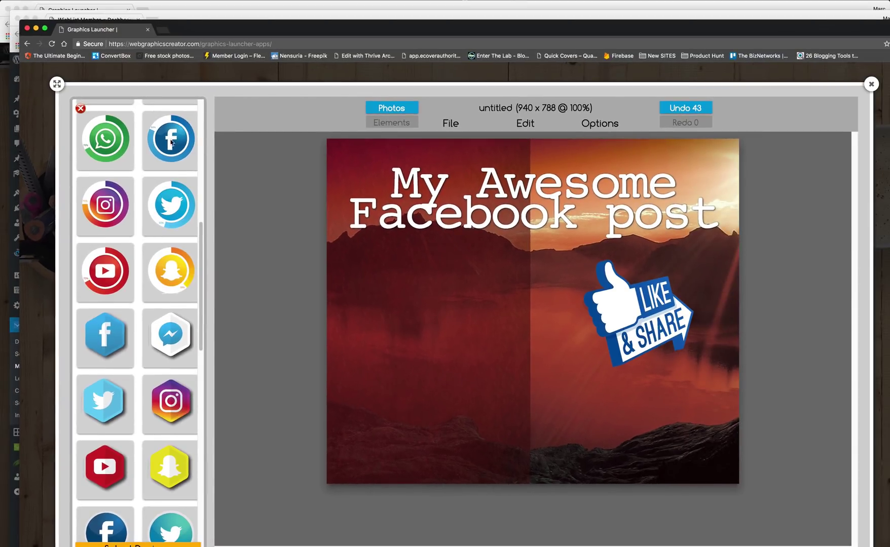
left_click_drag(171, 143, 498, 315)
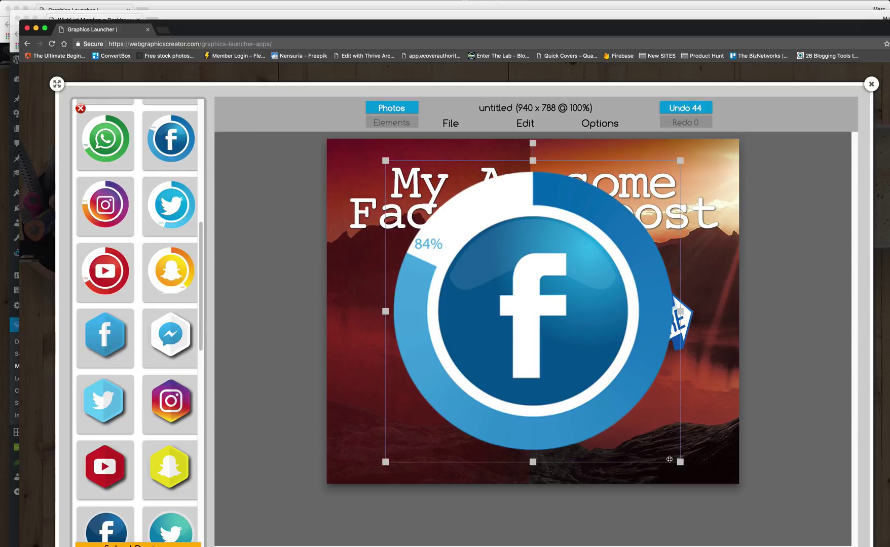
left_click_drag(670, 460, 484, 262)
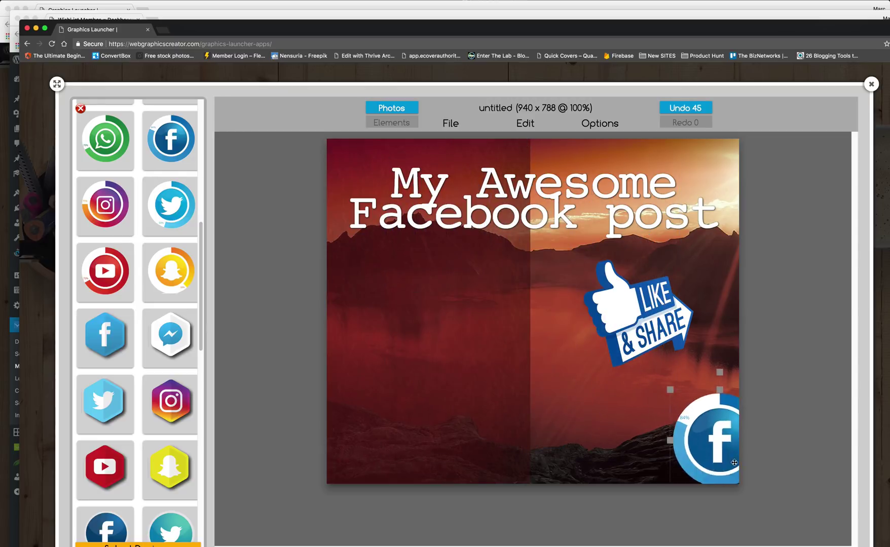
left_click_drag(734, 463, 675, 441)
left_click_drag(643, 318, 489, 335)
key("Delete")
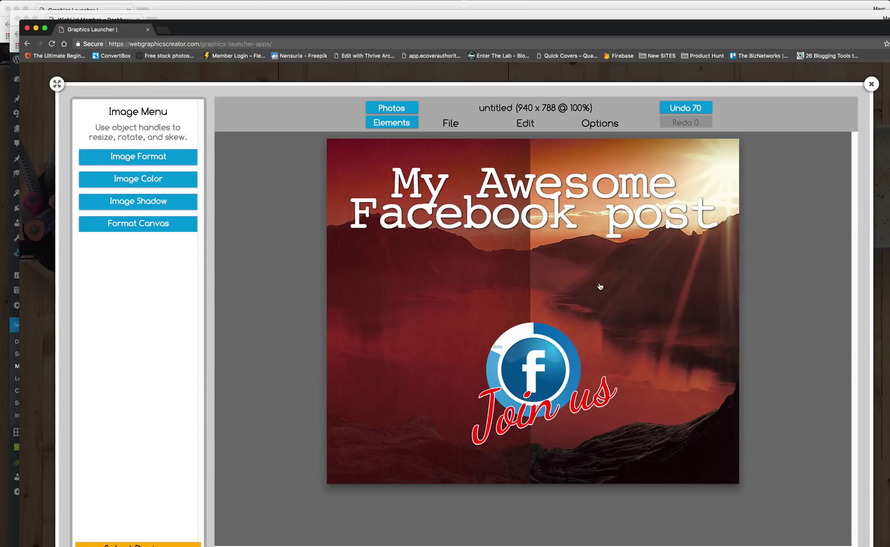
Step: Replace the background with the stacked-rocks sunset photo, sized to fill the canvas and sent to back
key("Delete")
left_click(391, 108)
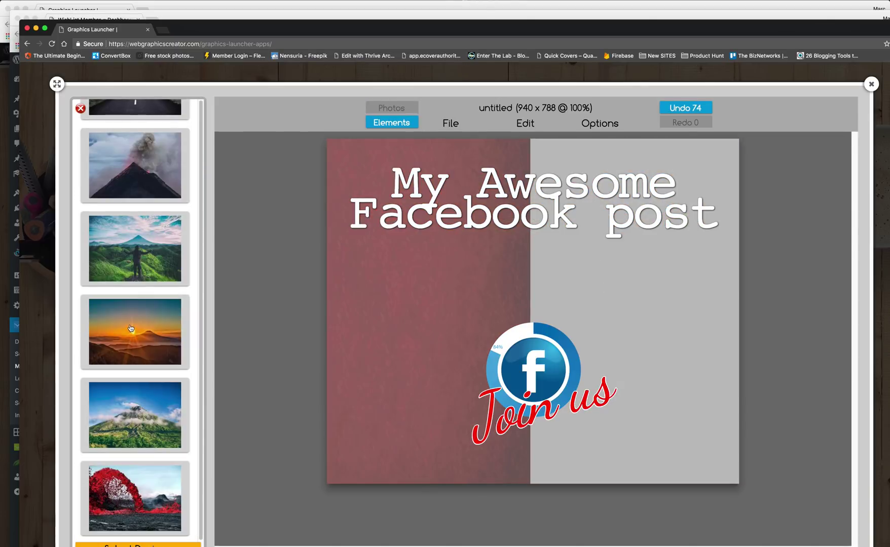
left_click_drag(131, 332, 377, 205)
left_click_drag(672, 371, 704, 443)
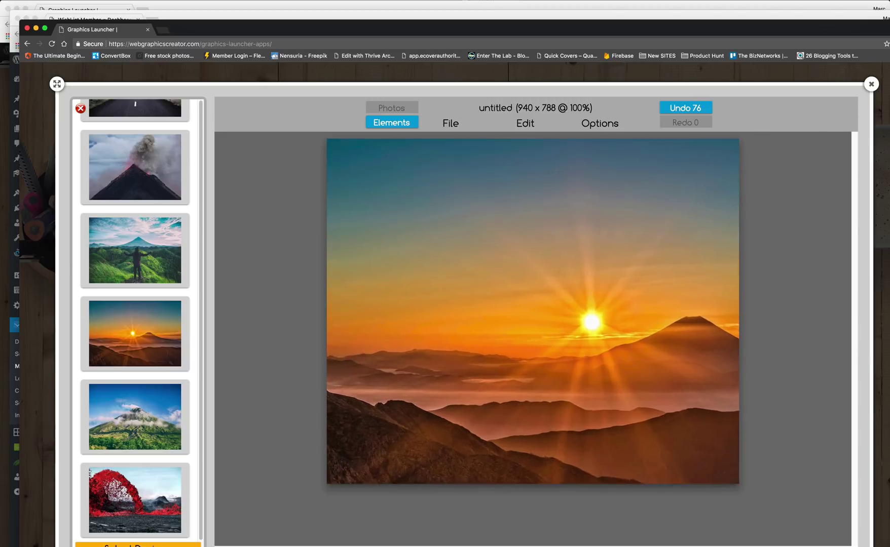
left_click_drag(636, 379, 630, 384)
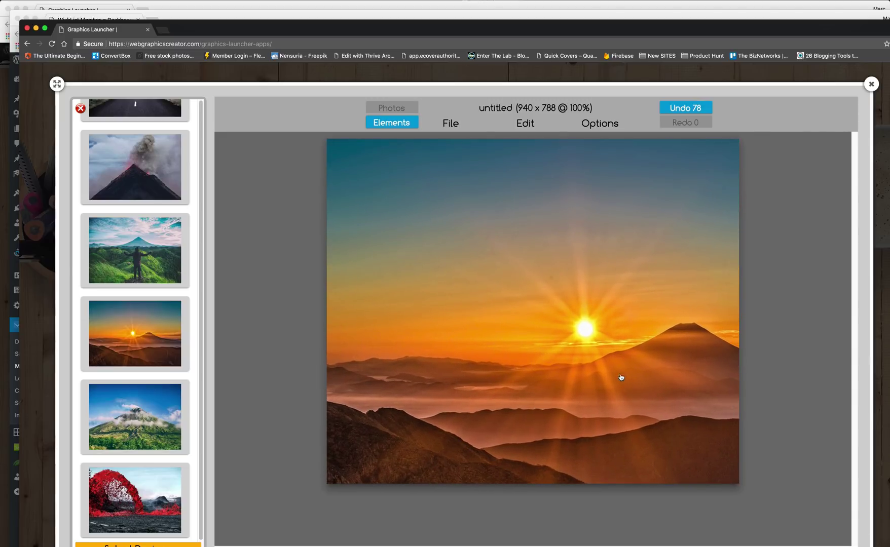
left_click(587, 125)
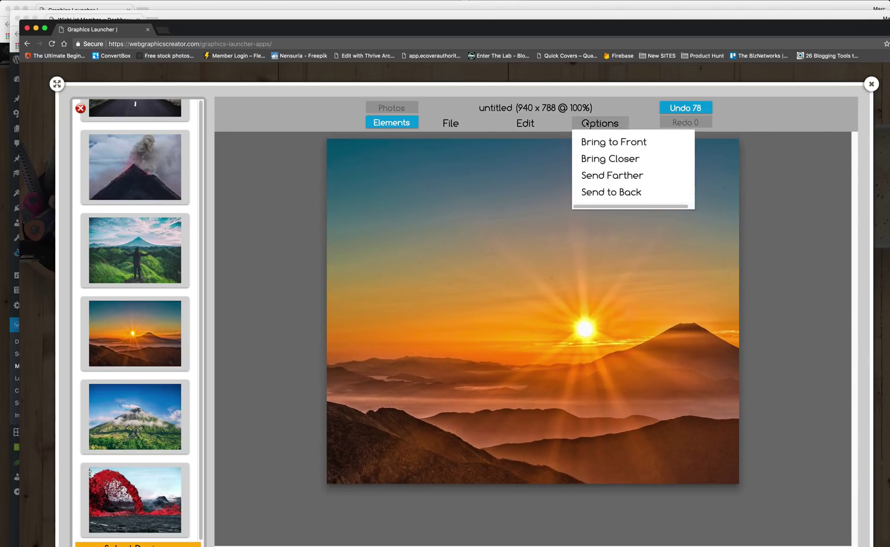
left_click(595, 196)
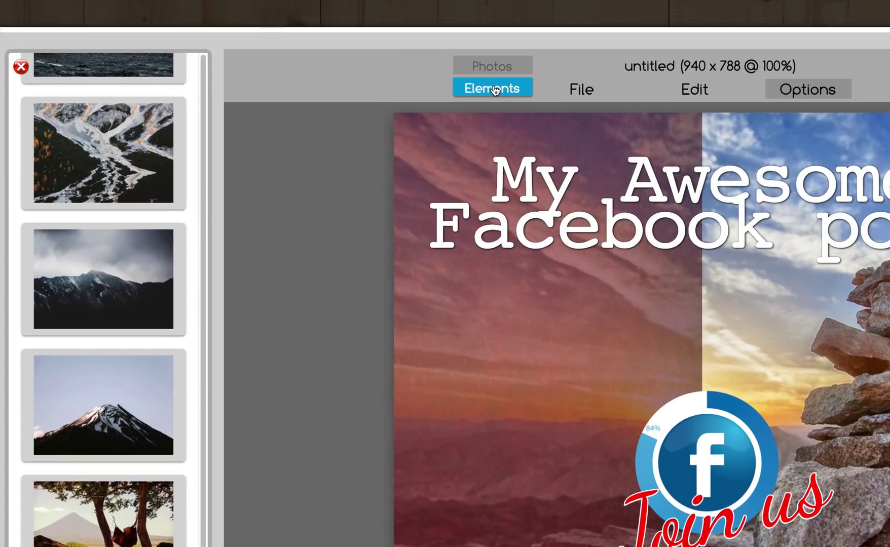
Step: Drag a red-to-purple bokeh from Elements > Motion Video Elements > Motion Backgrounds onto the canvas
left_click(394, 123)
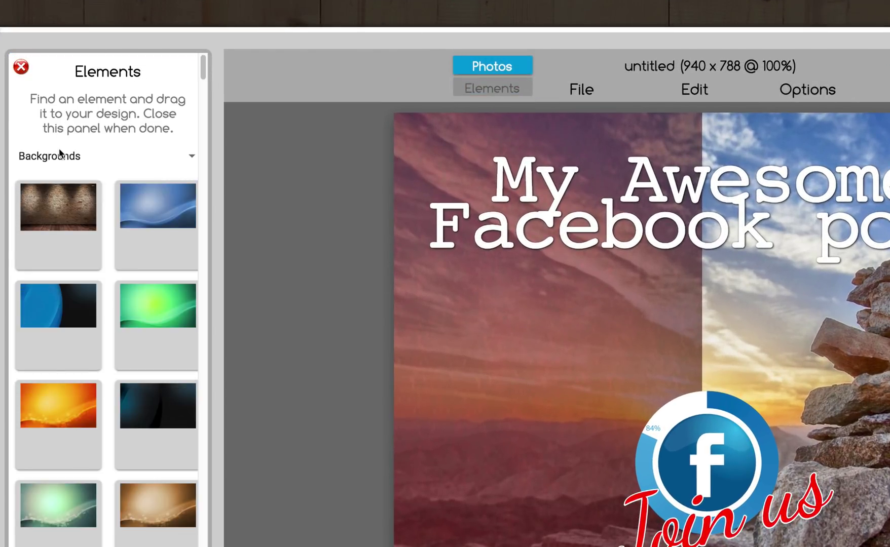
left_click(59, 162)
scroll(64, 195, "down", 4)
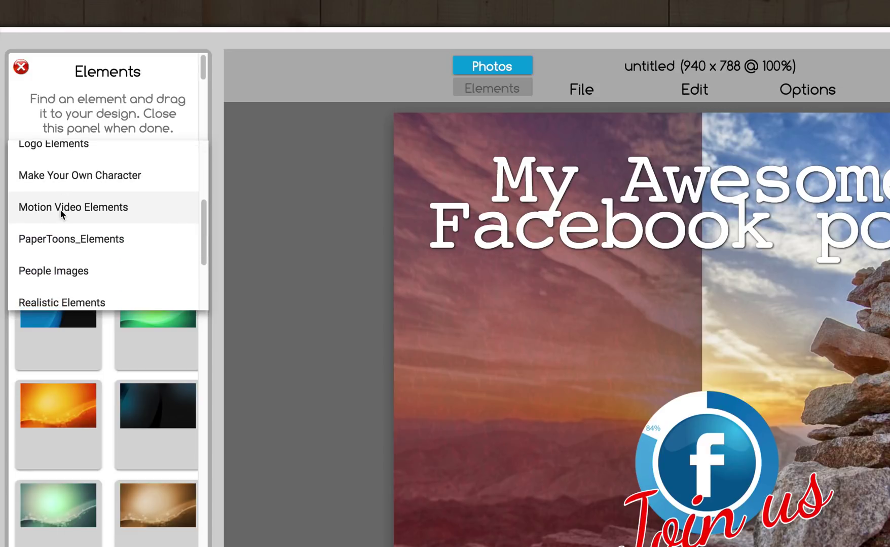
left_click(60, 208)
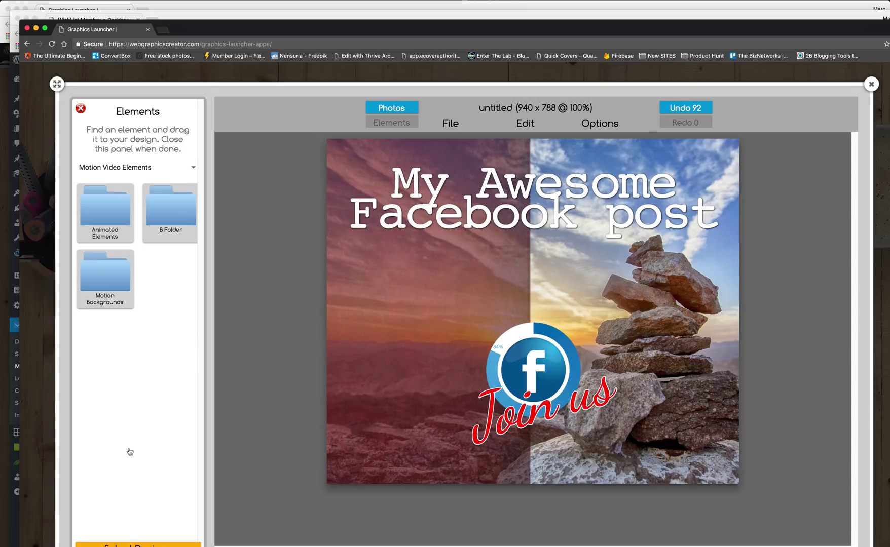
left_click(104, 271)
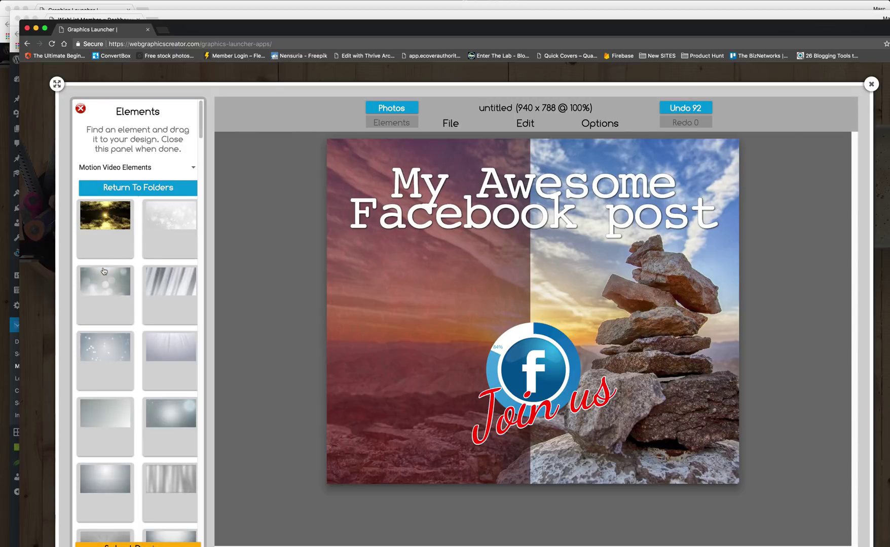
left_click_drag(201, 136, 202, 306)
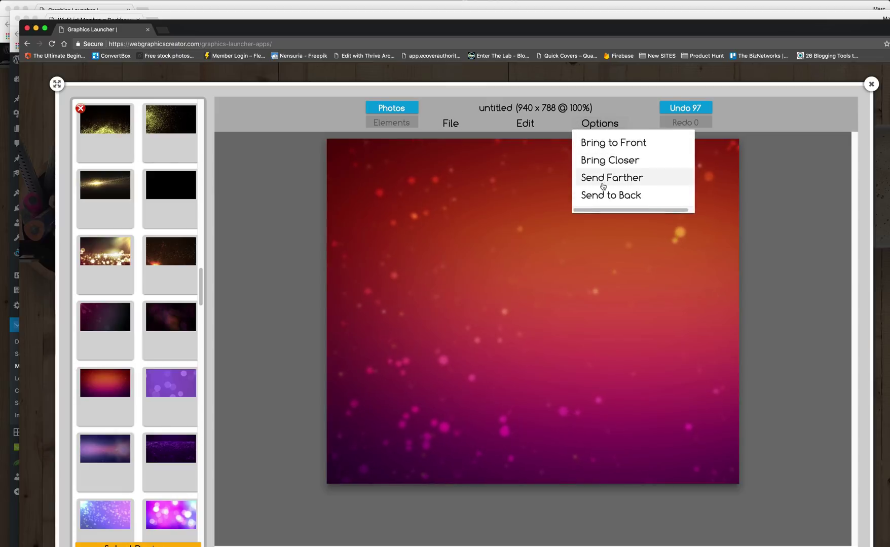
Step: Send the bokeh behind the design, lower the rock photo's opacity, then delete that photo
left_click(602, 195)
left_click_drag(620, 291, 620, 297)
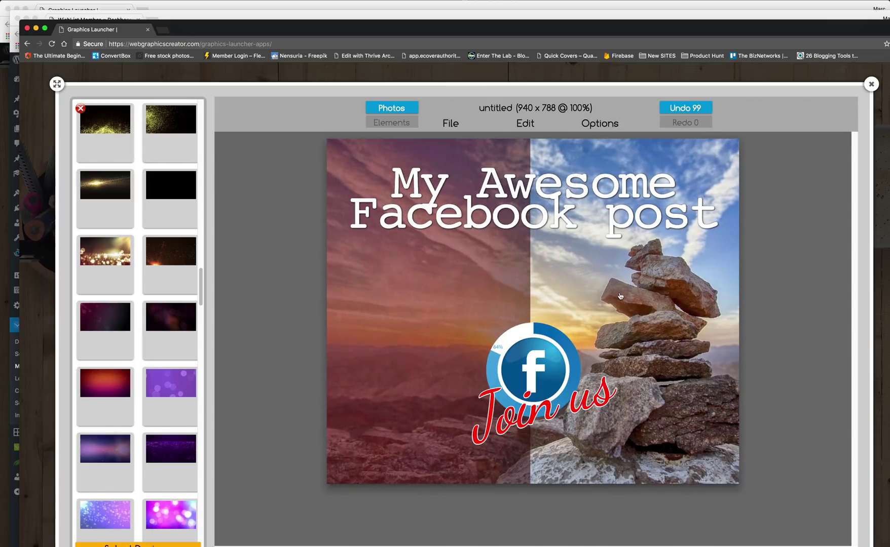
left_click(80, 109)
left_click_drag(595, 260, 599, 267)
left_click(158, 158)
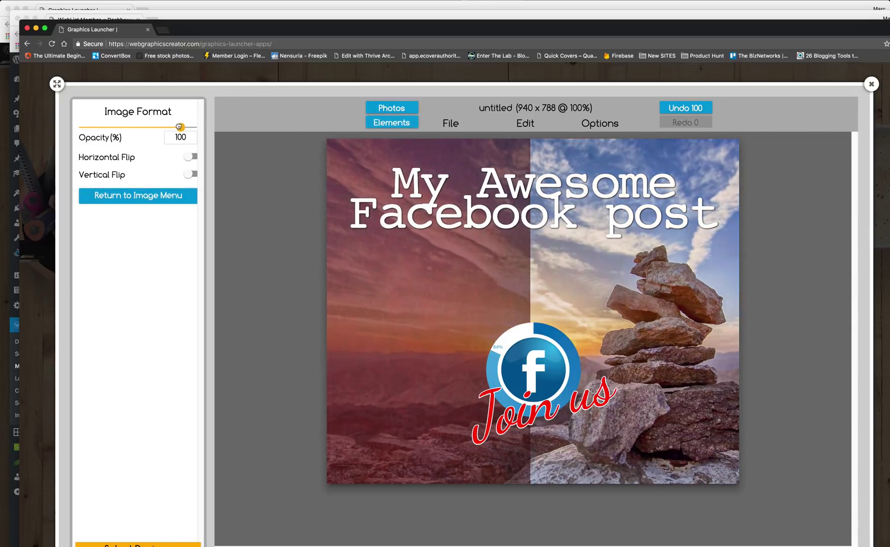
left_click_drag(177, 127, 128, 127)
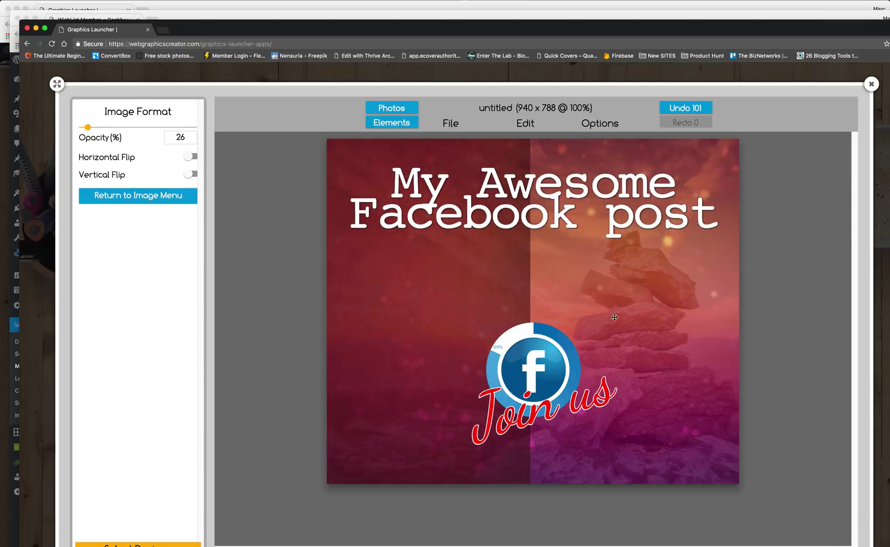
key("Delete")
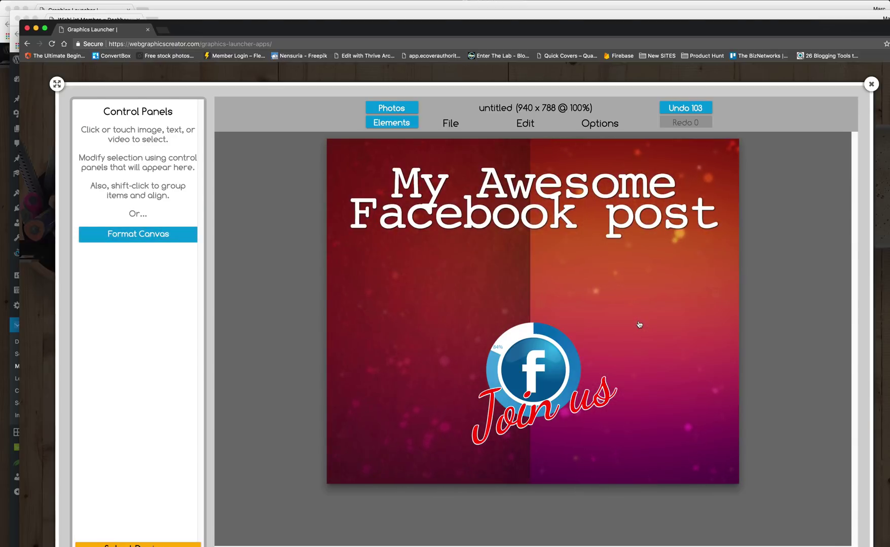
Step: Place the blue bokeh clip from Motion Video Elements onto the canvas
left_click(387, 124)
left_click(107, 169)
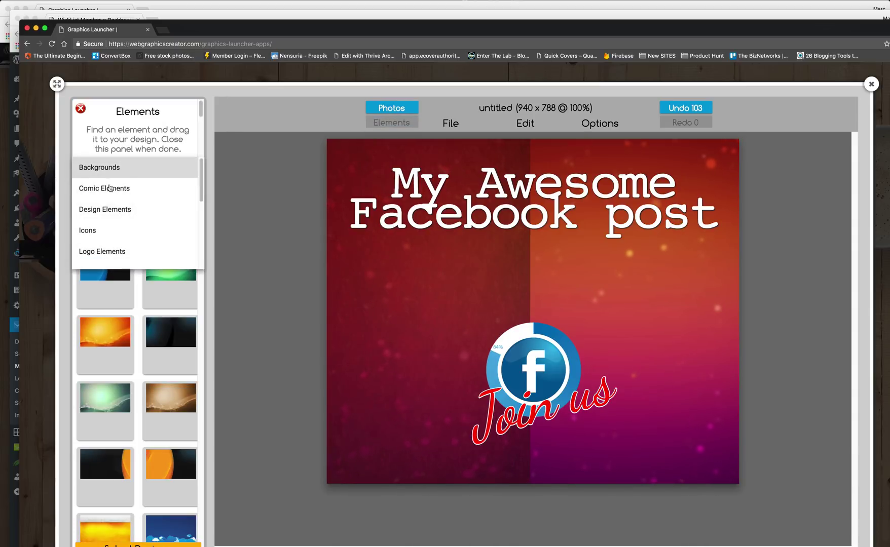
scroll(109, 192, "down", 3)
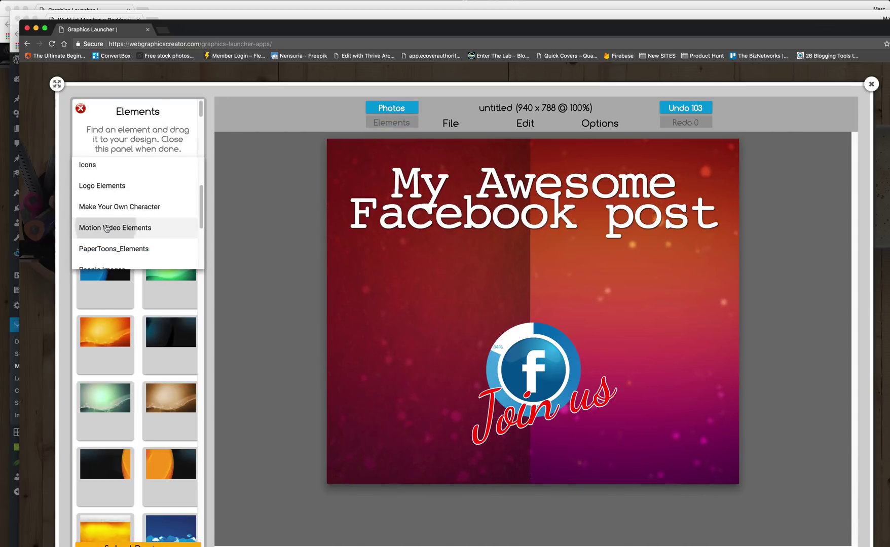
left_click(106, 228)
scroll(180, 251, "down", 10)
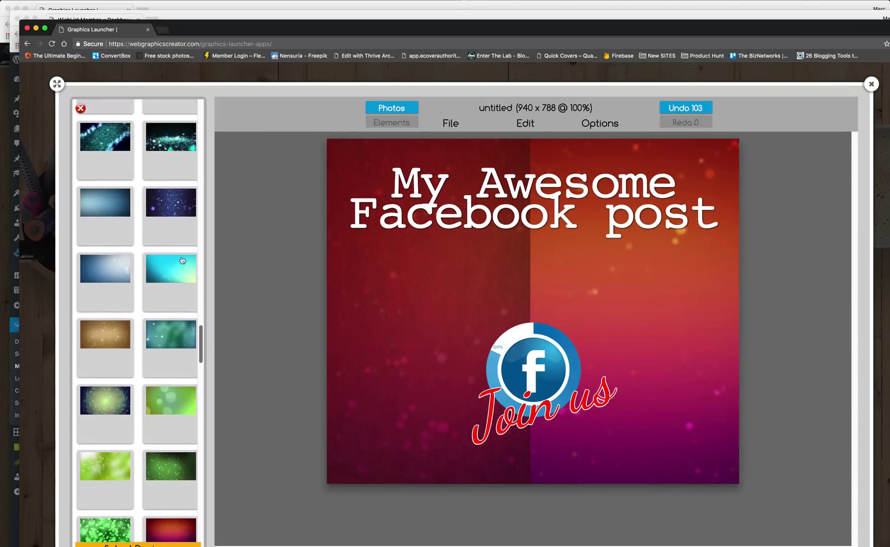
left_click_drag(506, 303, 481, 208)
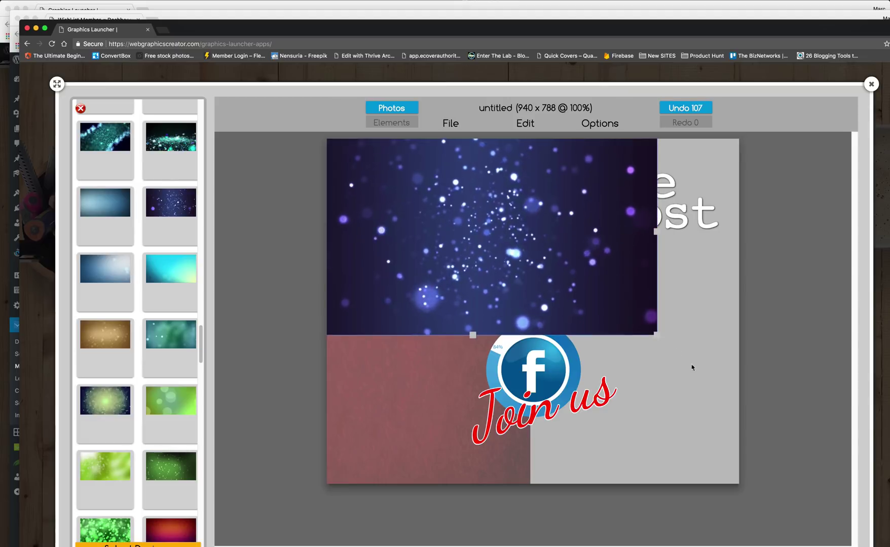
Step: Stretch the bokeh video to cover the canvas and send it behind everything
left_click_drag(657, 334, 740, 484)
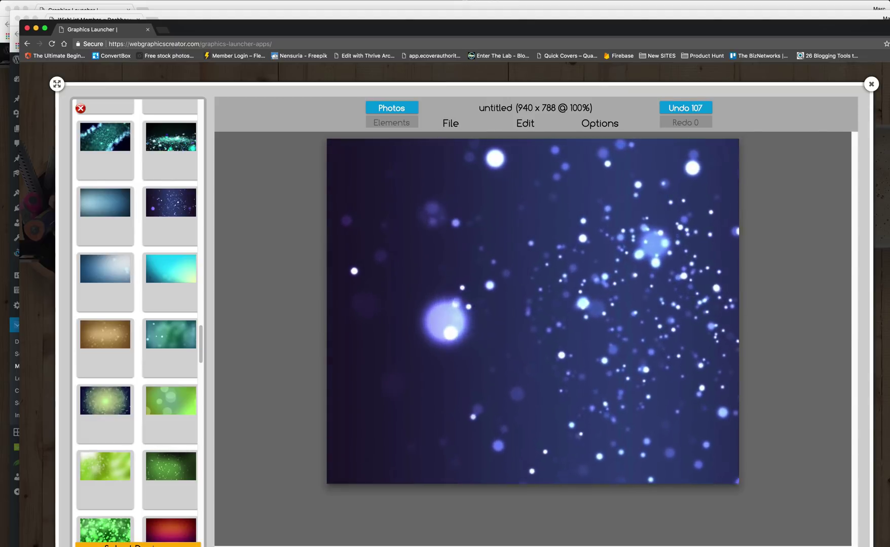
left_click(592, 123)
left_click(609, 194)
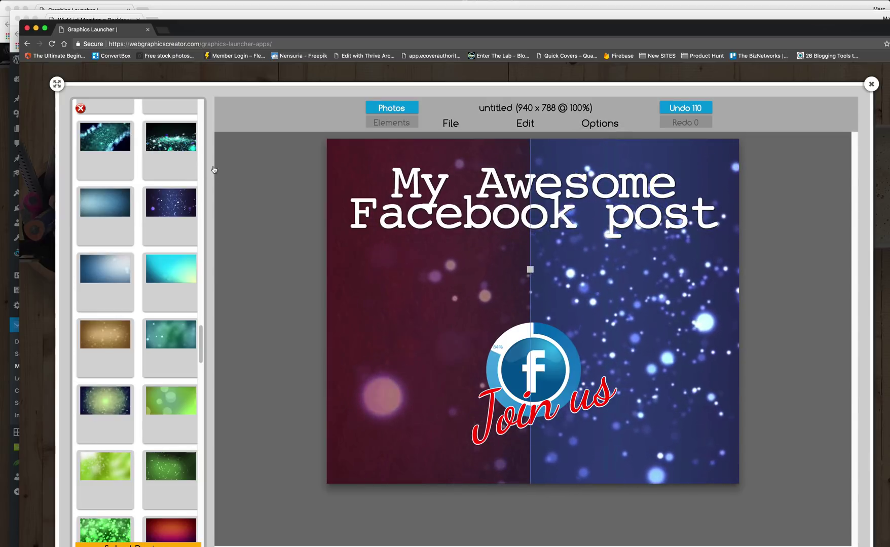
Step: Colorize the bokeh background with blue 041BAF, then select the video layer
left_click(81, 108)
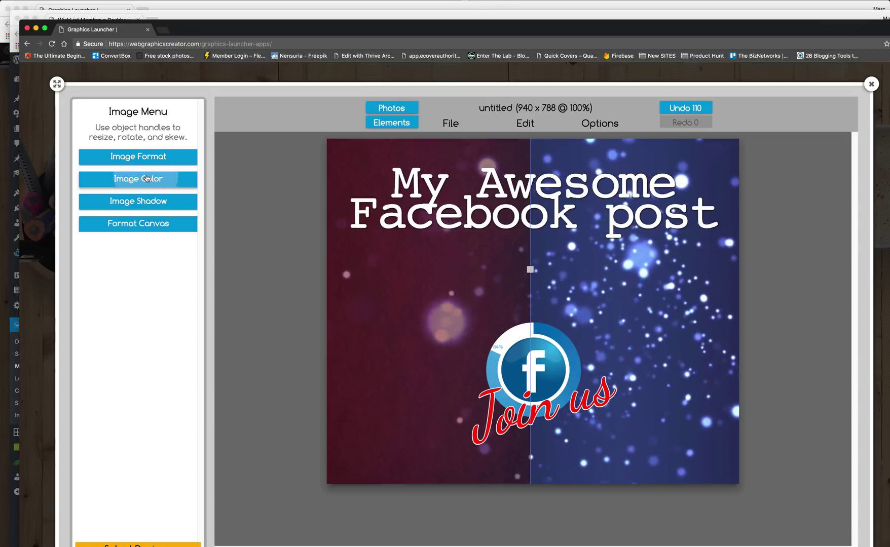
left_click(147, 178)
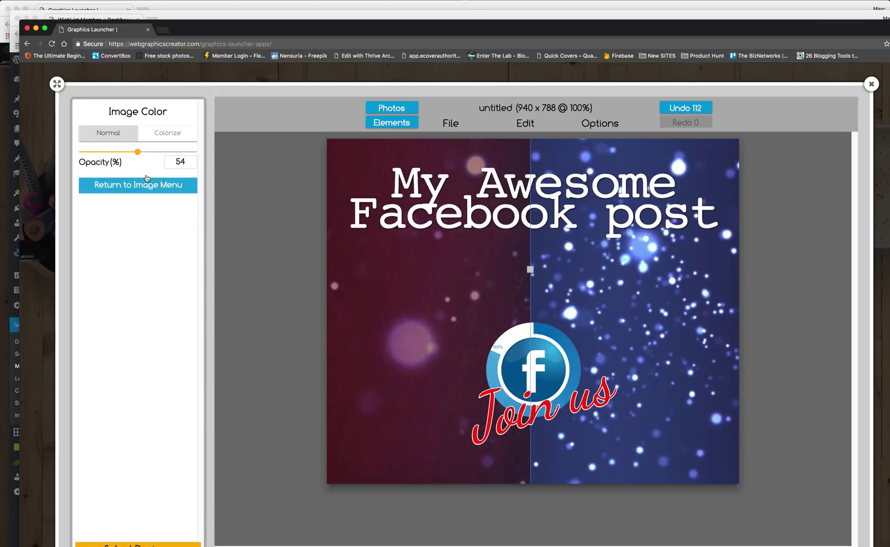
left_click(167, 133)
left_click(138, 256)
left_click(146, 394)
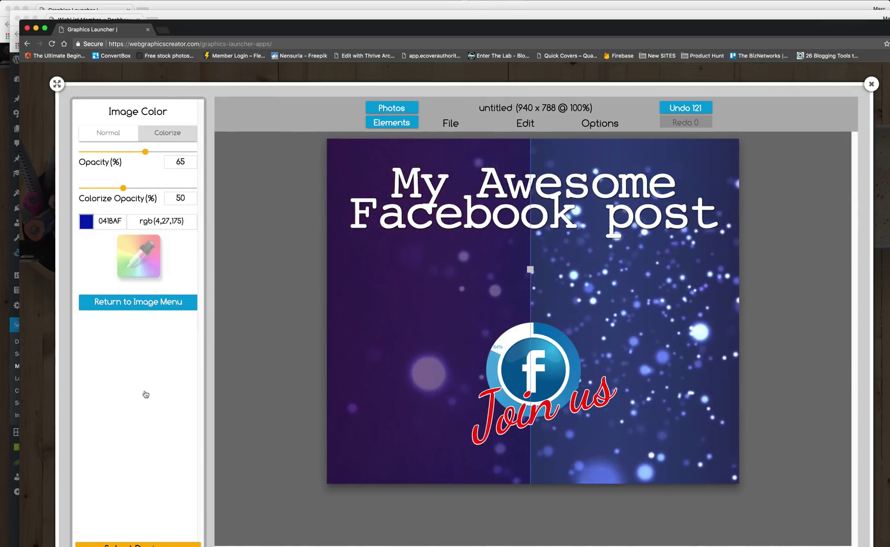
left_click(684, 388)
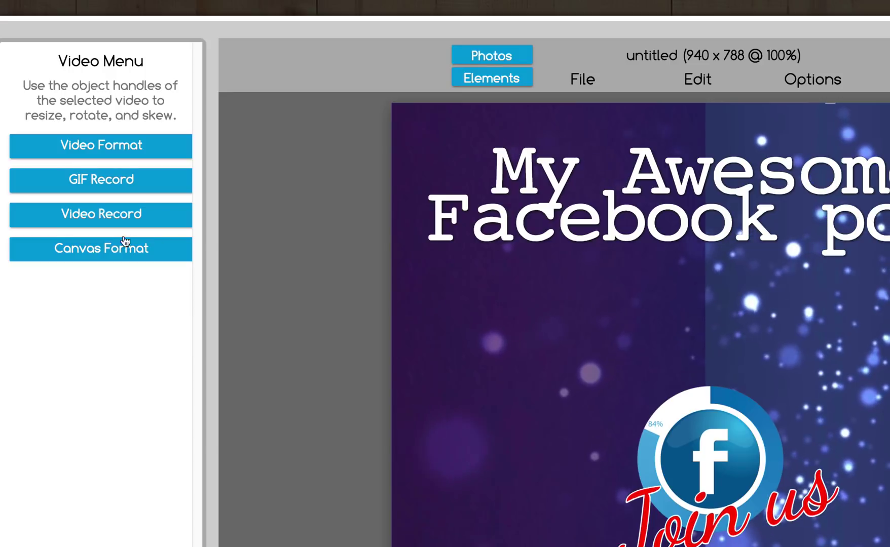
Step: Record the post as a video named FacebookPost, about 7 seconds long
left_click(95, 217)
left_click(67, 126)
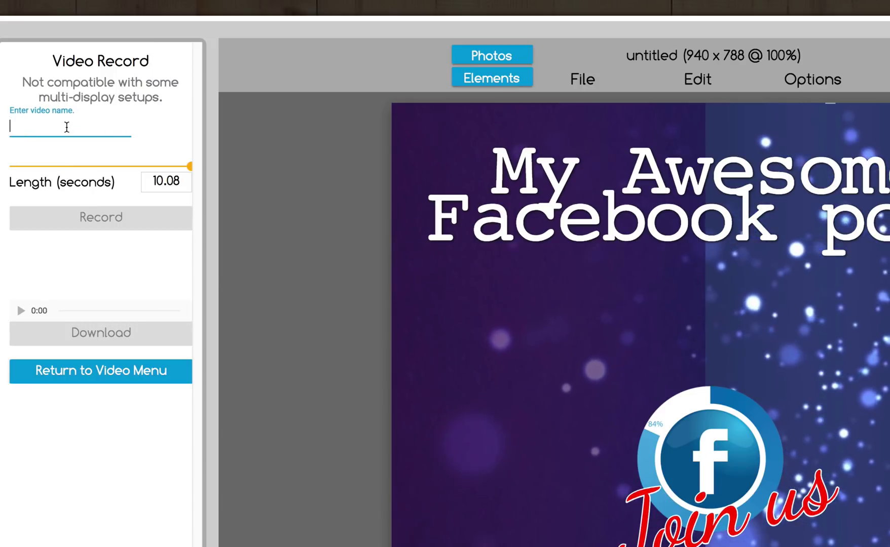
type("FacebookPost")
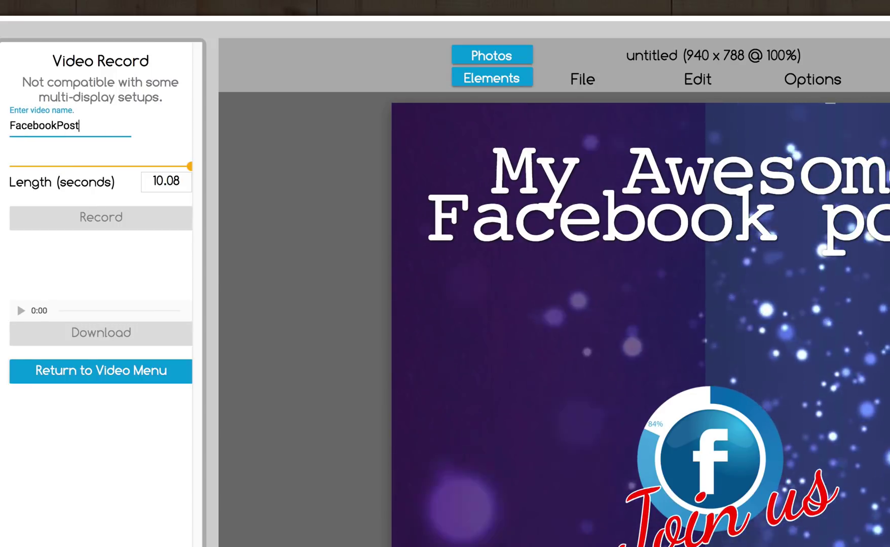
left_click_drag(189, 166, 137, 166)
left_click(99, 219)
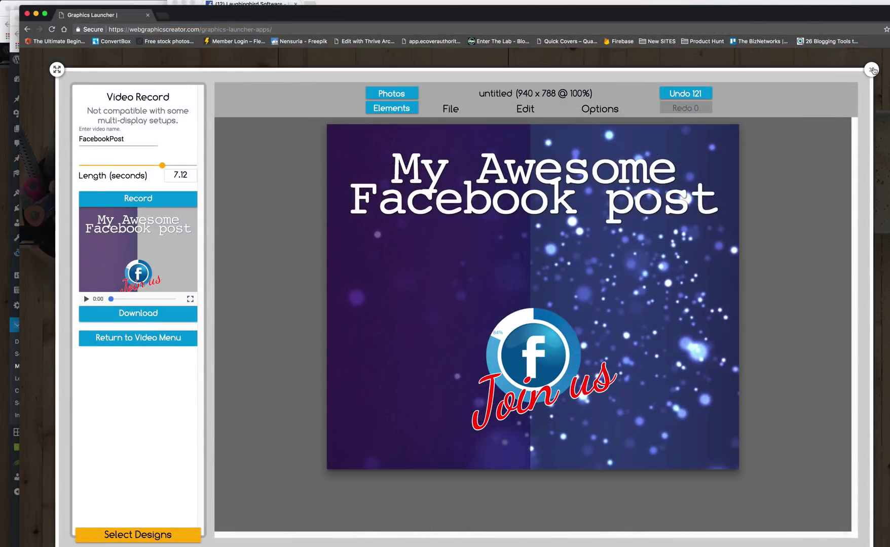
Step: Close the editor overlay to return to the graphics launcher page
left_click(871, 70)
scroll(354, 304, "down", 3)
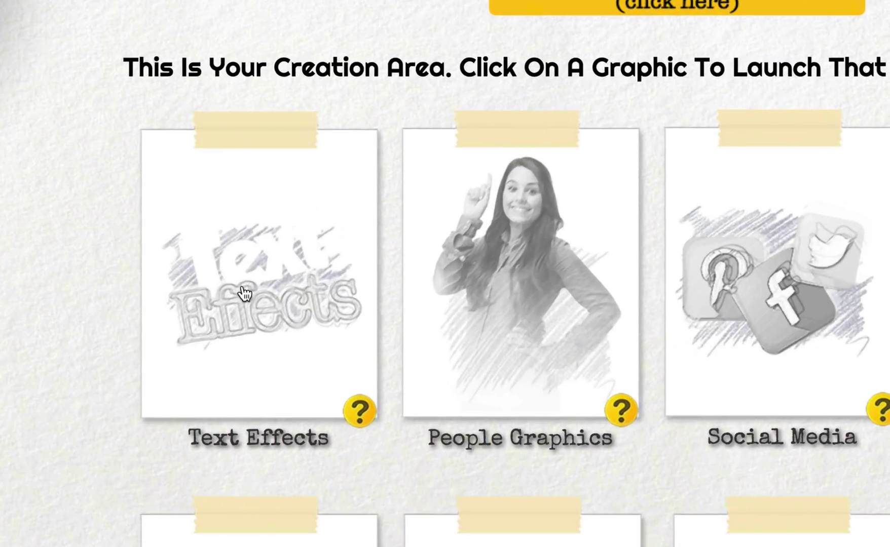
left_click(244, 292)
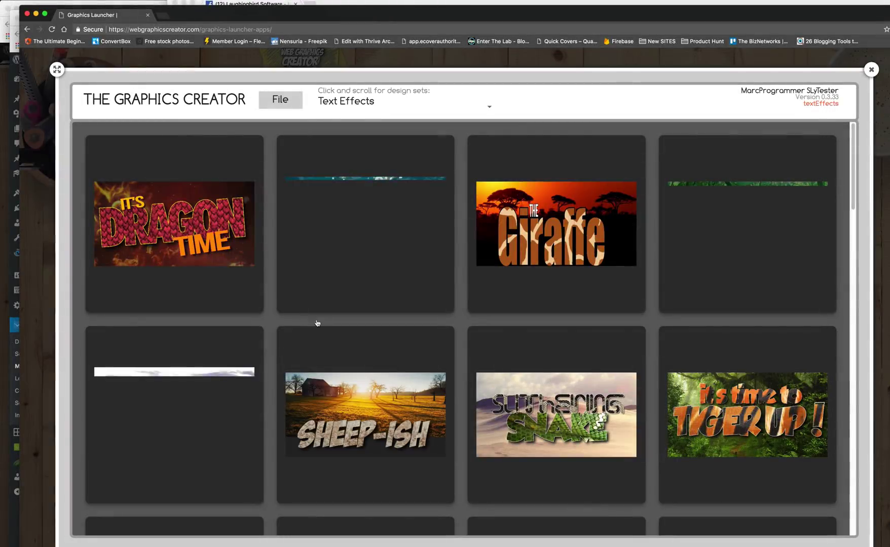
scroll(320, 324, "down", 6)
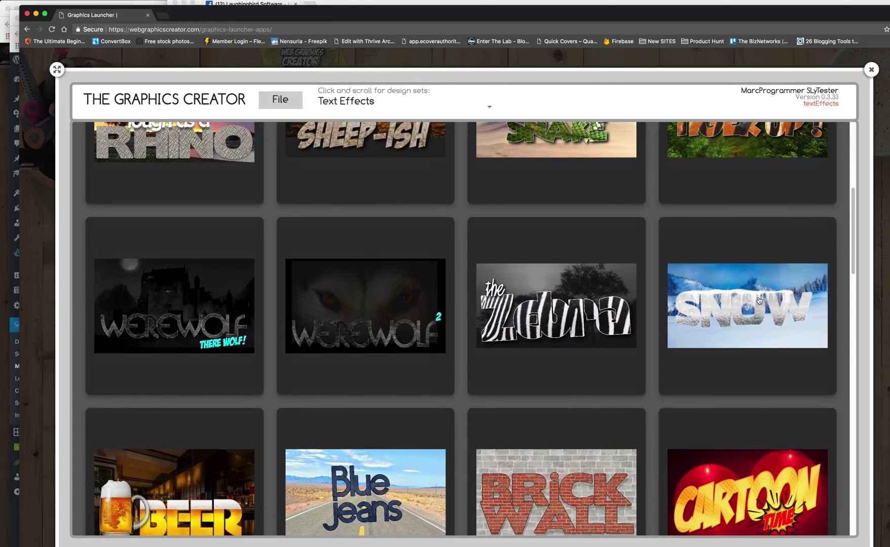
left_click(759, 301)
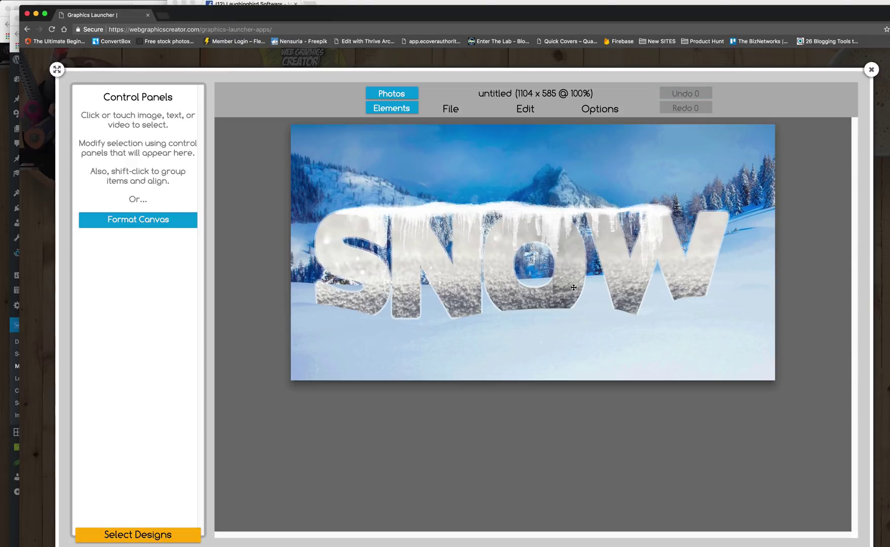
left_click(564, 288)
key("ctrl+a")
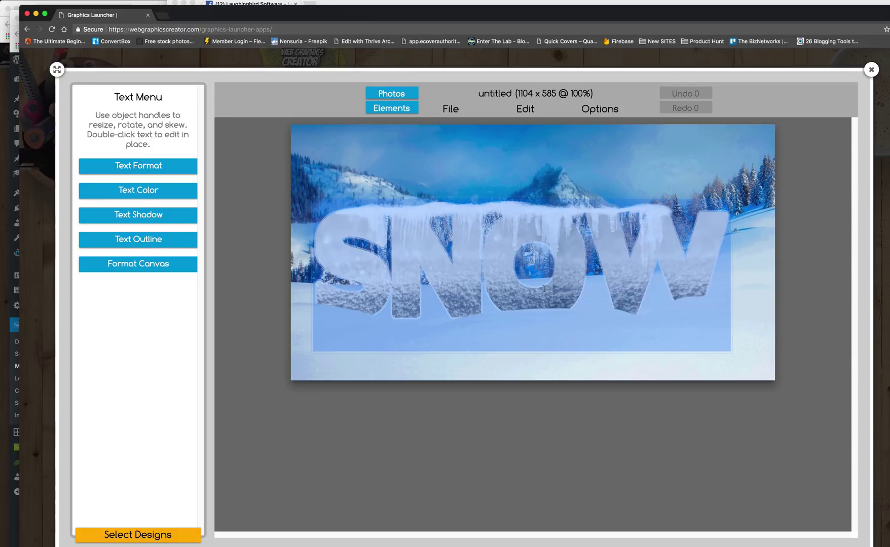
type("Marc")
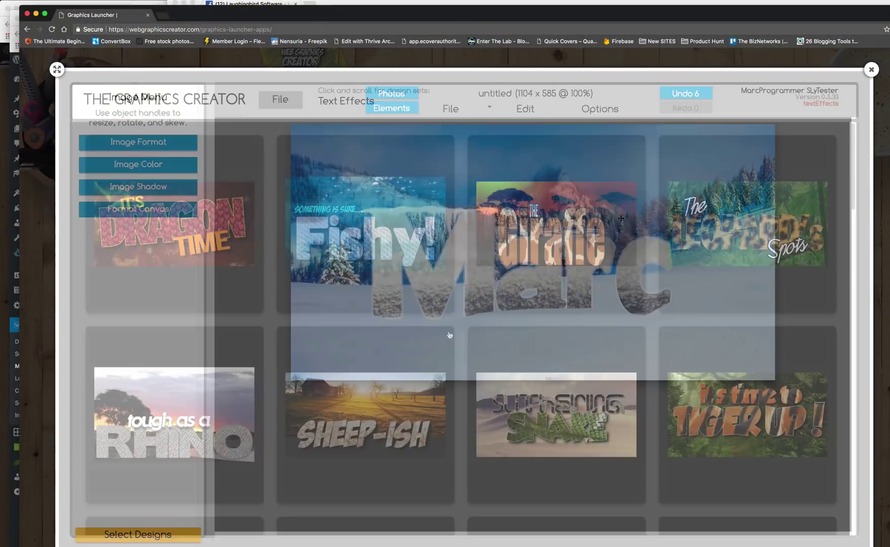
scroll(449, 334, "down", 6)
scroll(449, 334, "down", 5)
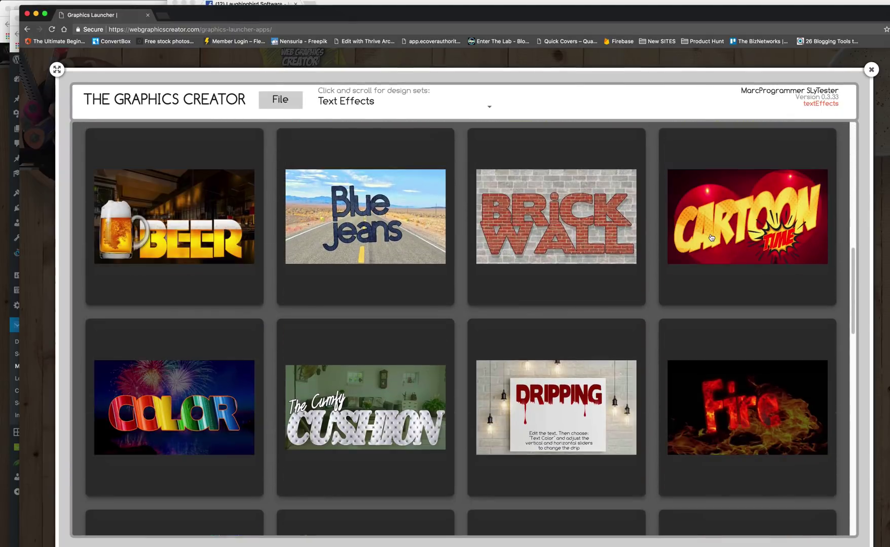
left_click(713, 241)
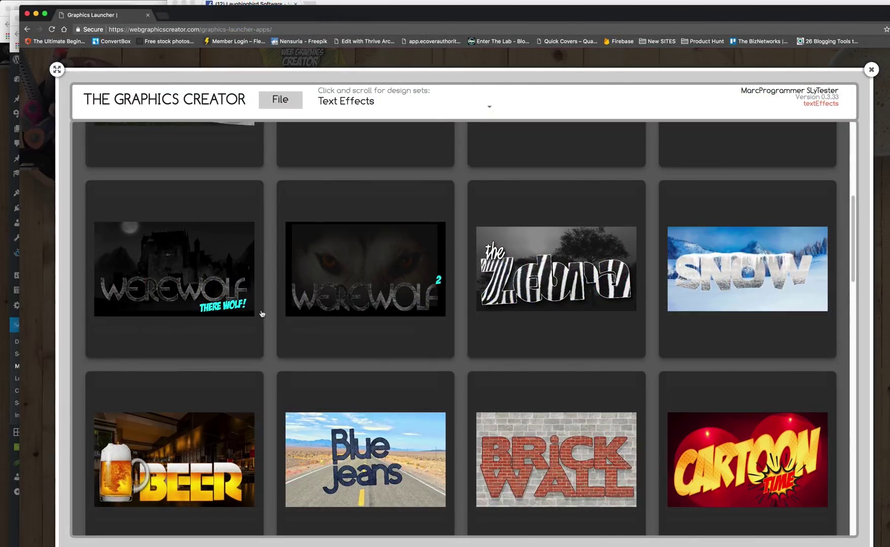
left_click(182, 440)
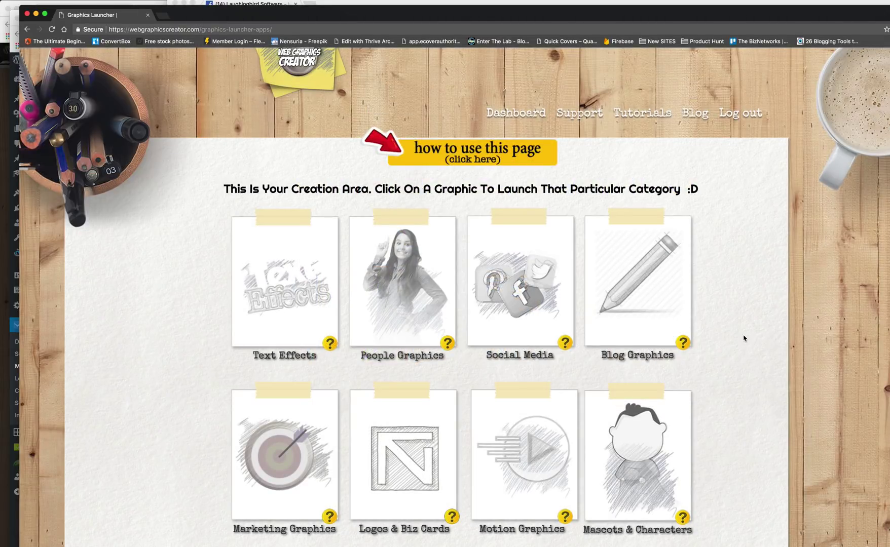
Step: In a Marketing Graphics design, nudge the brick wall background and import a photo
left_click(287, 456)
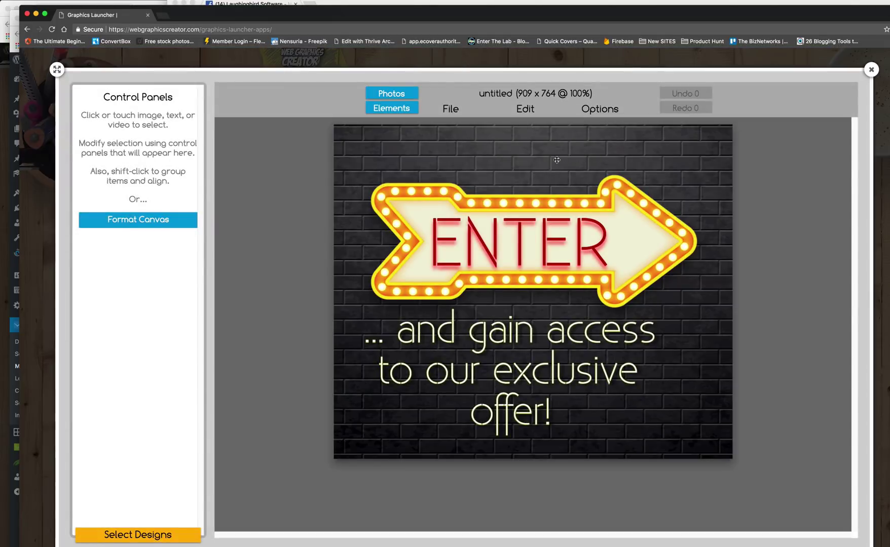
left_click(546, 159)
left_click_drag(546, 159, 520, 166)
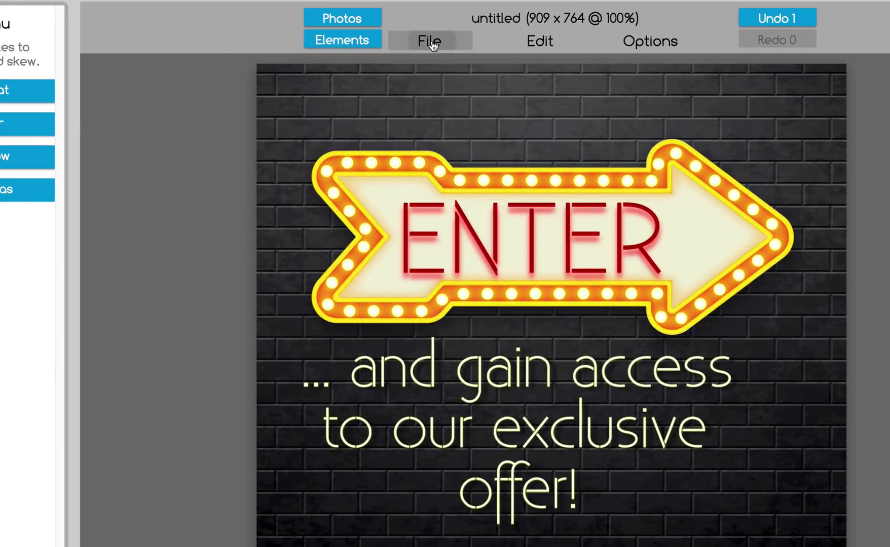
left_click(450, 110)
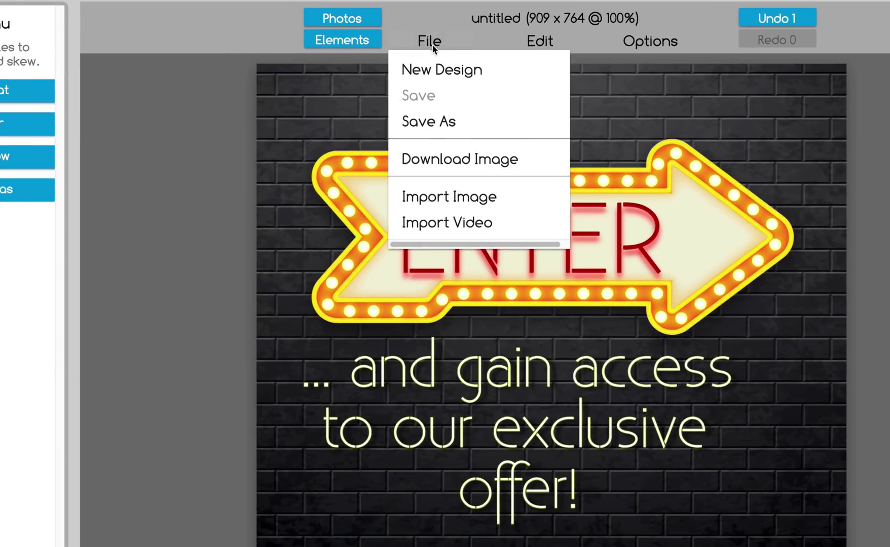
left_click(430, 197)
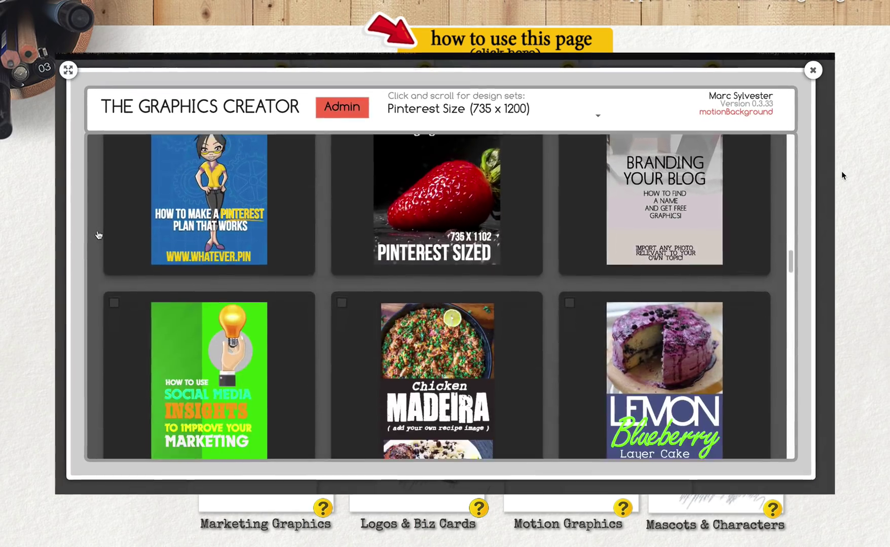
Step: Scroll through the Pinterest, Blog and Logo Templates v2 sets in the template gallery
scroll(97, 234, "down", 10)
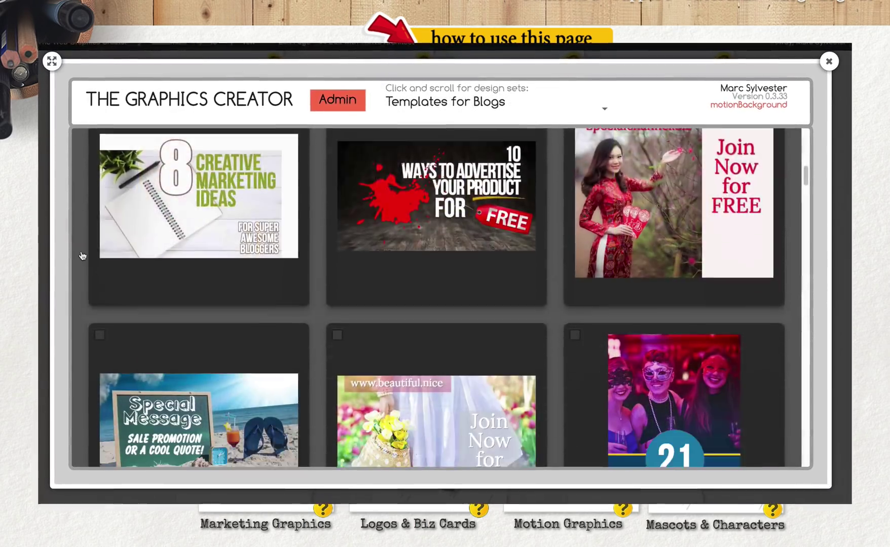
scroll(82, 256, "down", 10)
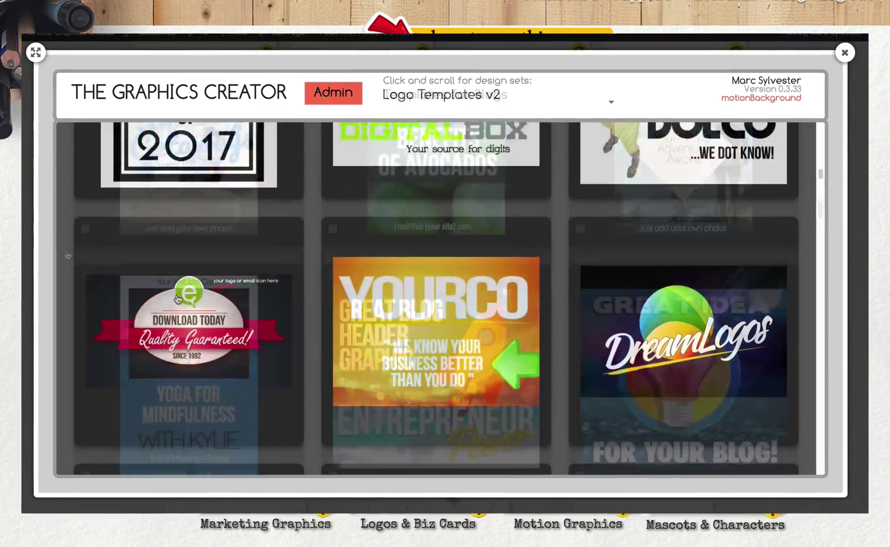
scroll(178, 299, "down", 10)
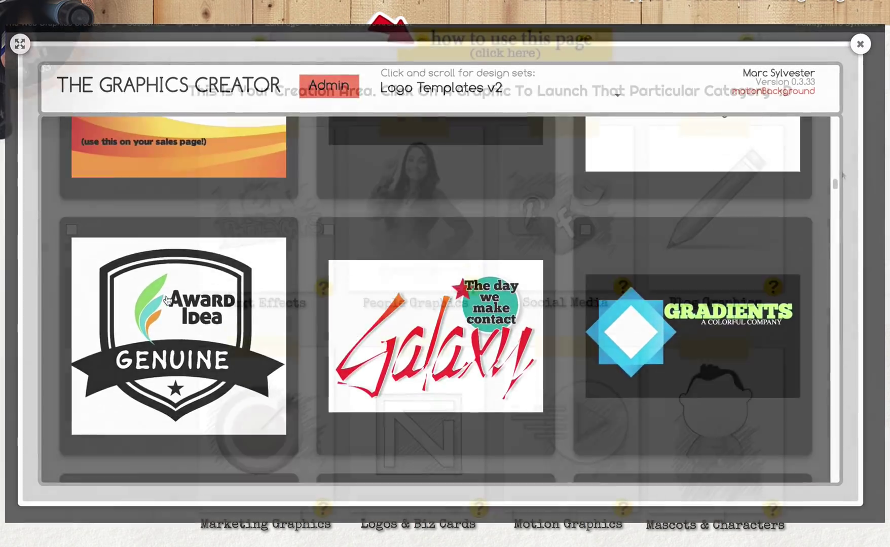